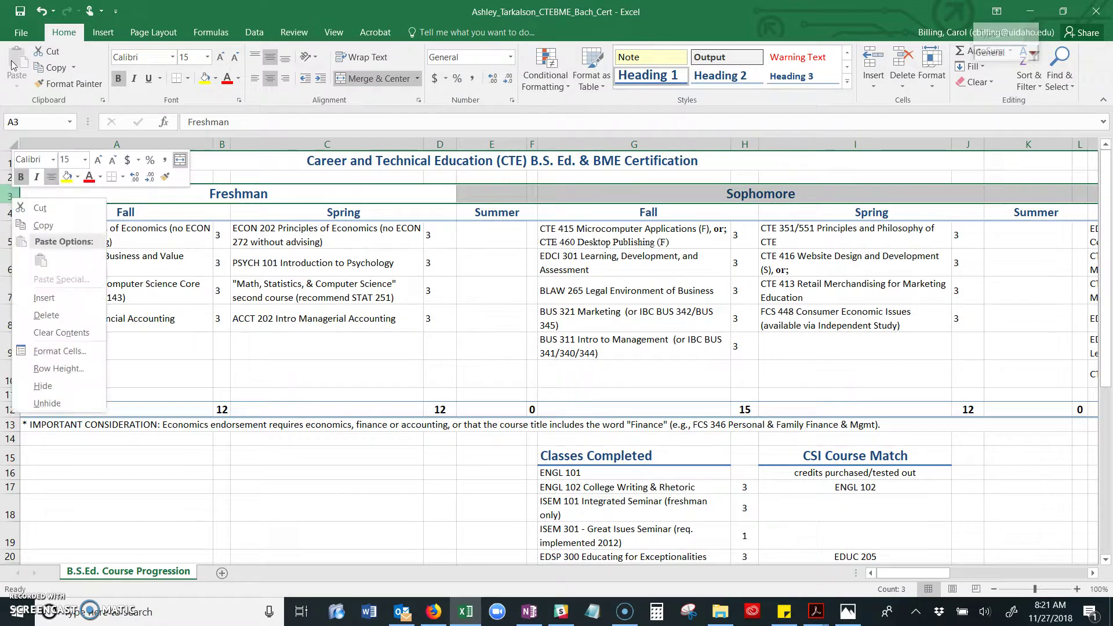
Delete row 3, the row with the Freshman and Sophomore year headings.
click(47, 315)
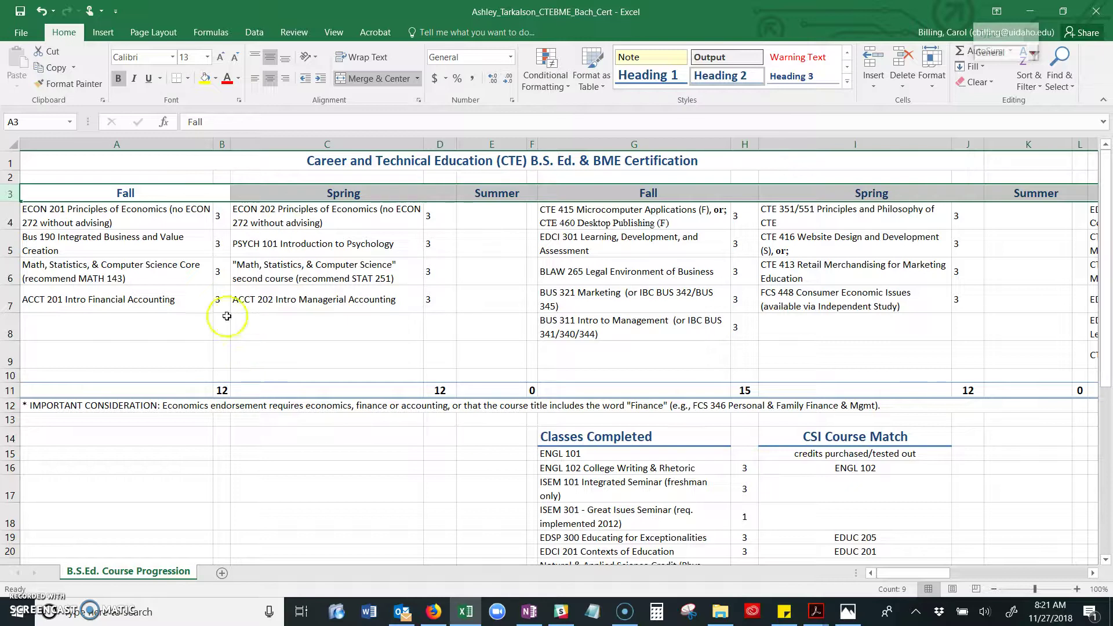
Center the credit values horizontally in columns B and D.
click(223, 145)
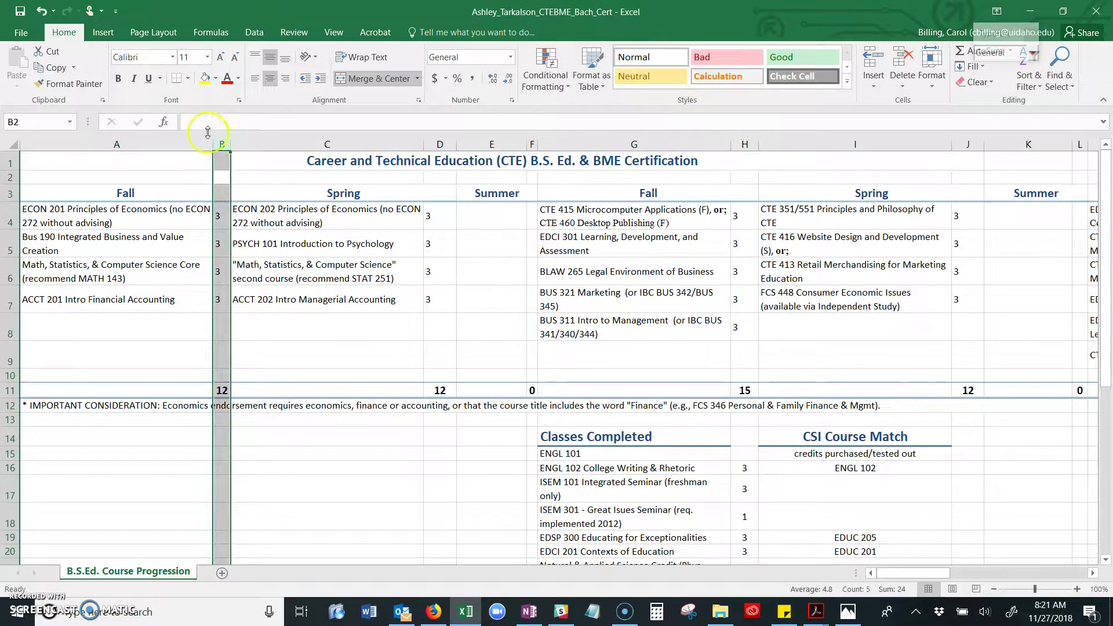
click(256, 84)
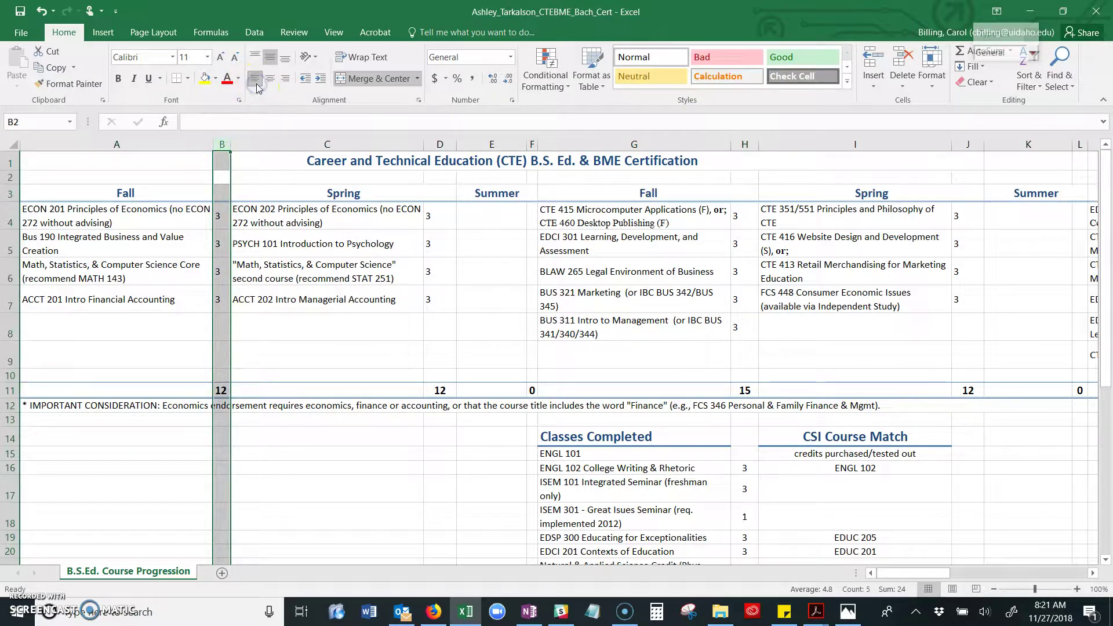
click(265, 82)
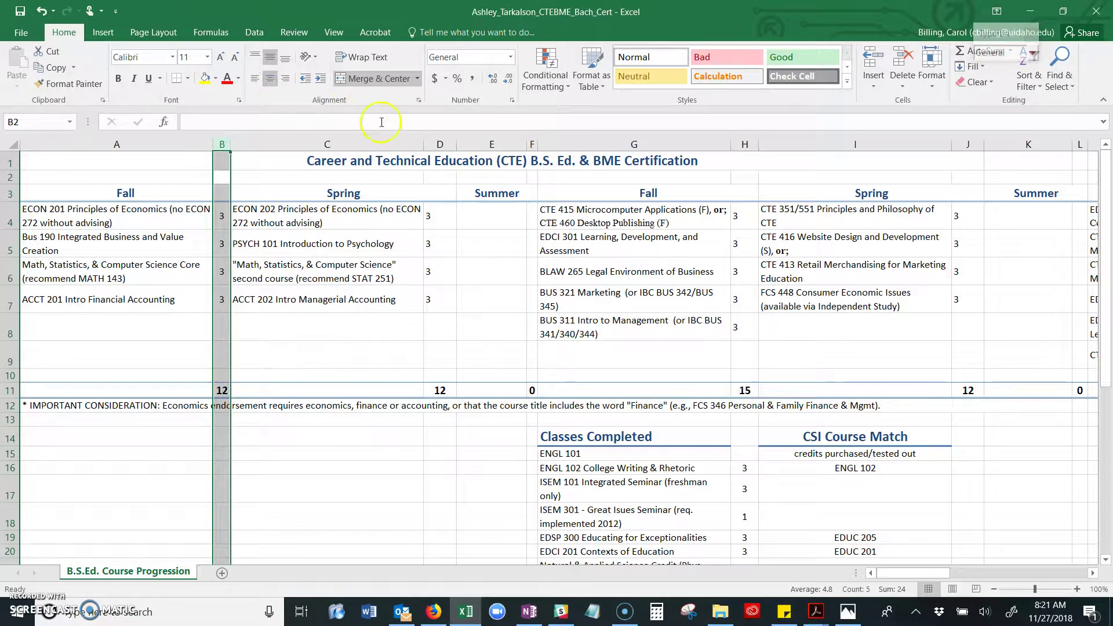
click(440, 147)
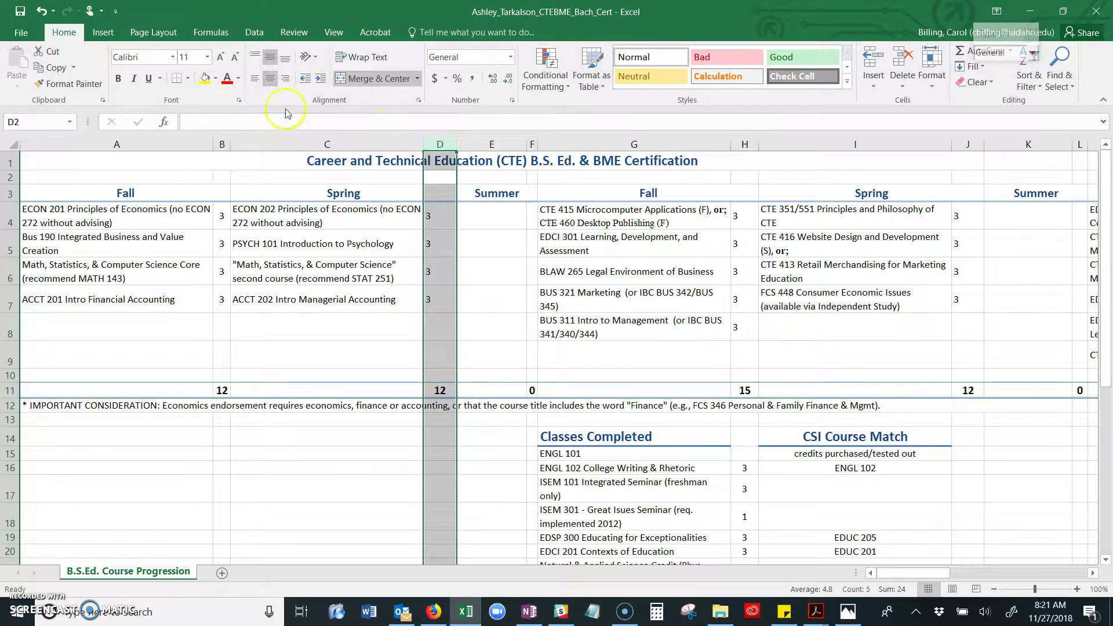
click(267, 83)
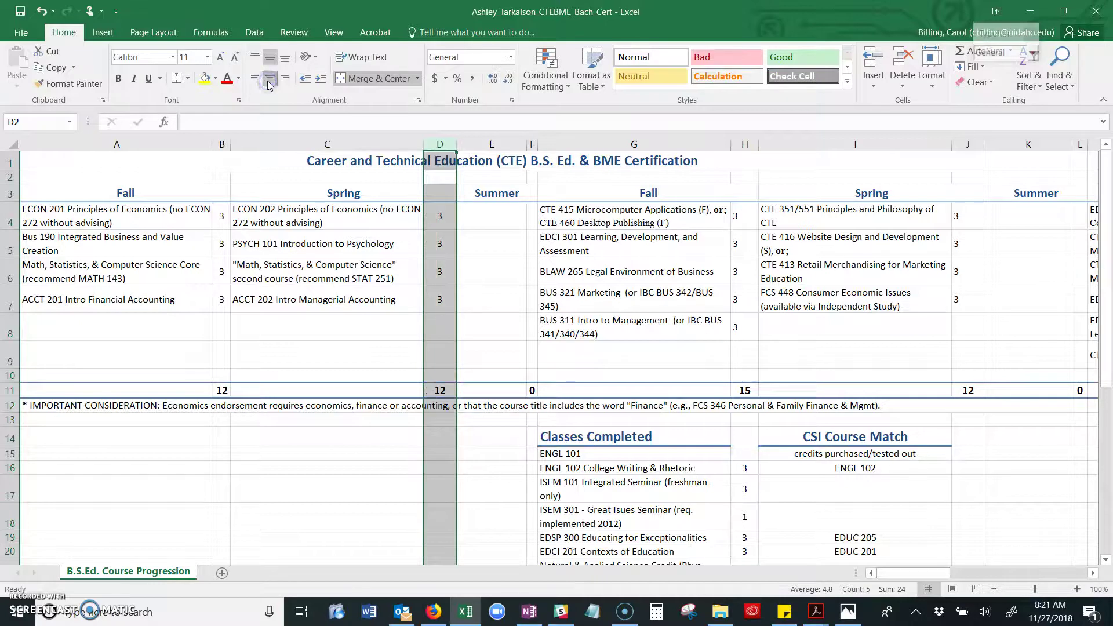
click(329, 350)
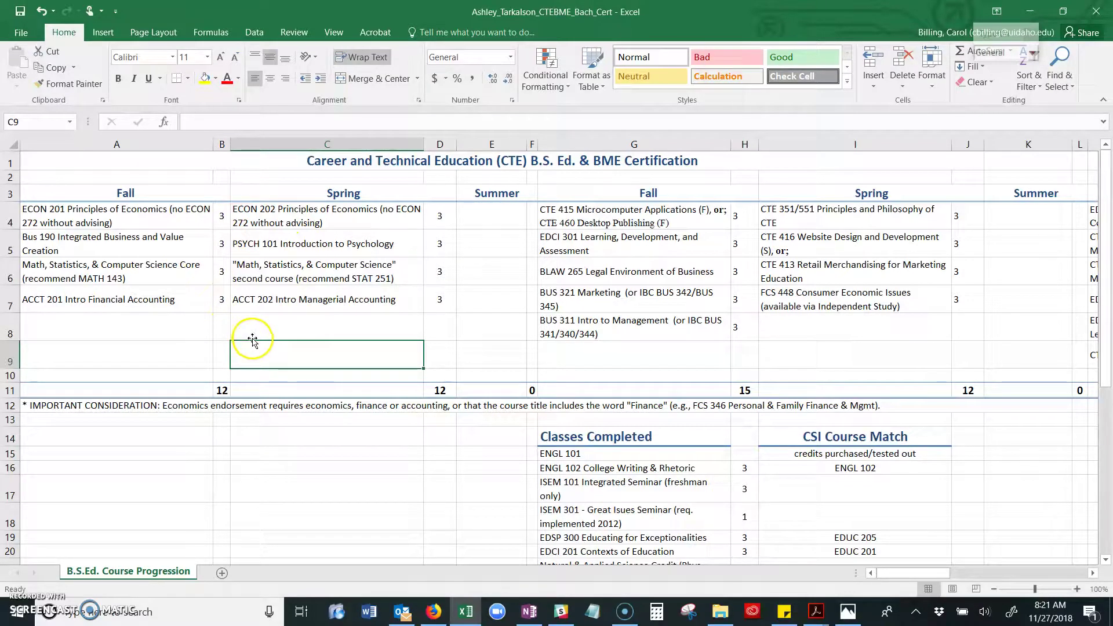
click(159, 269)
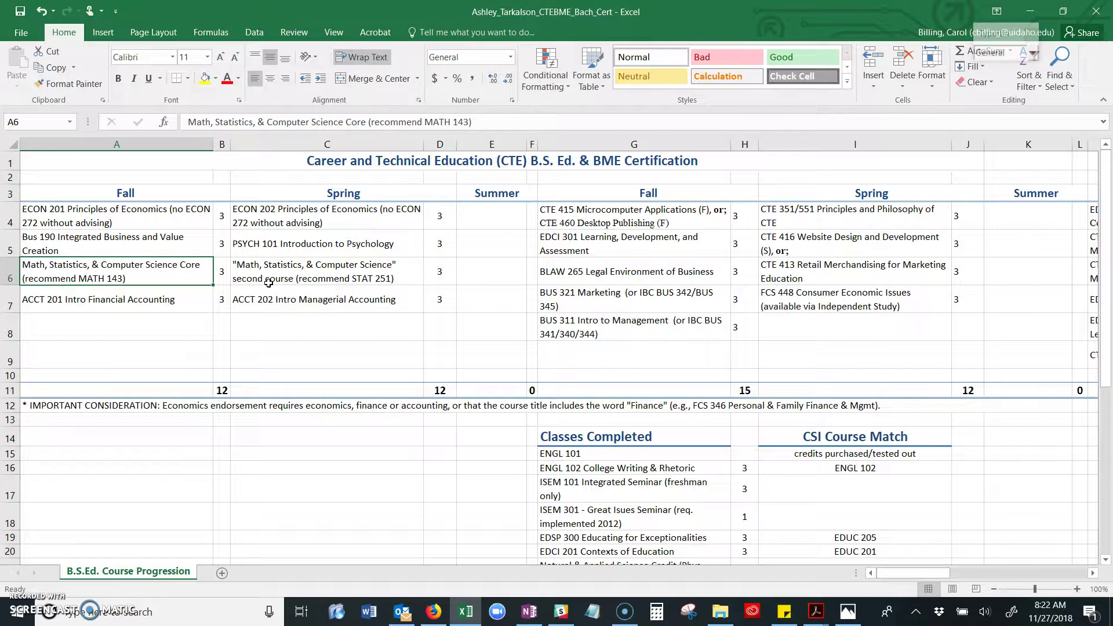
click(150, 250)
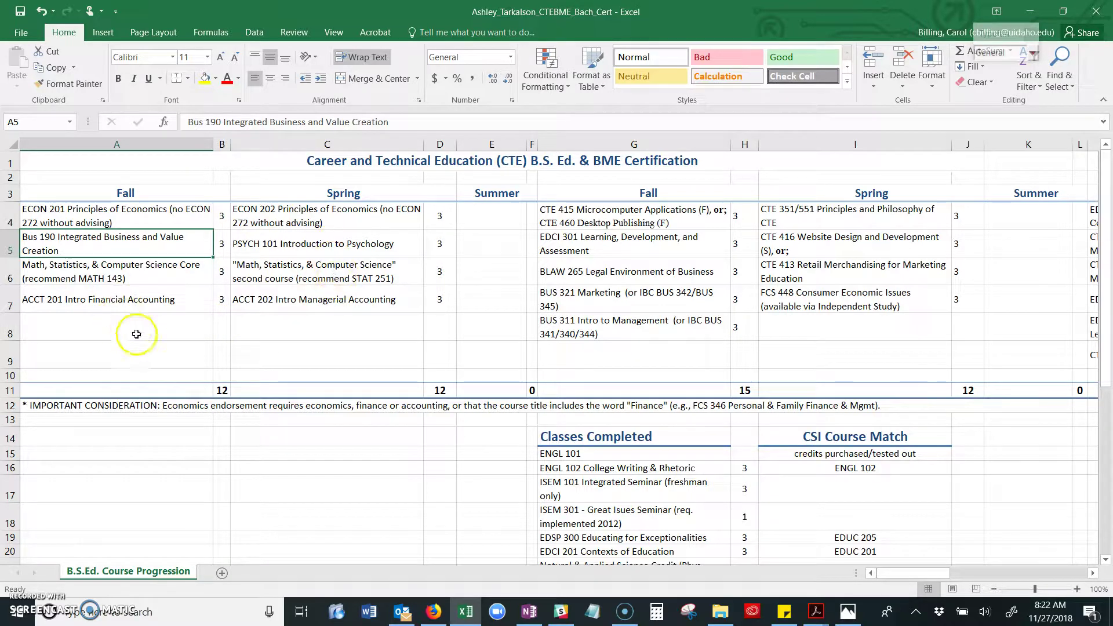
Merge and center cells A8:D8 as a label reading CSI, shaded with a light blue fill.
drag(197, 325, 440, 324)
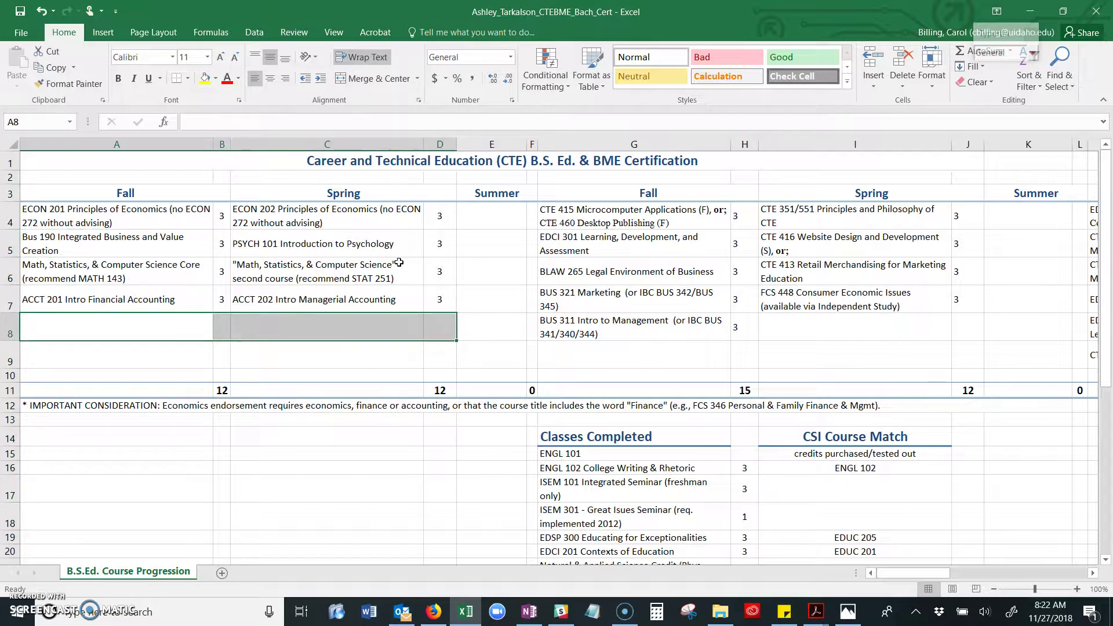
click(371, 79)
text(CSI)
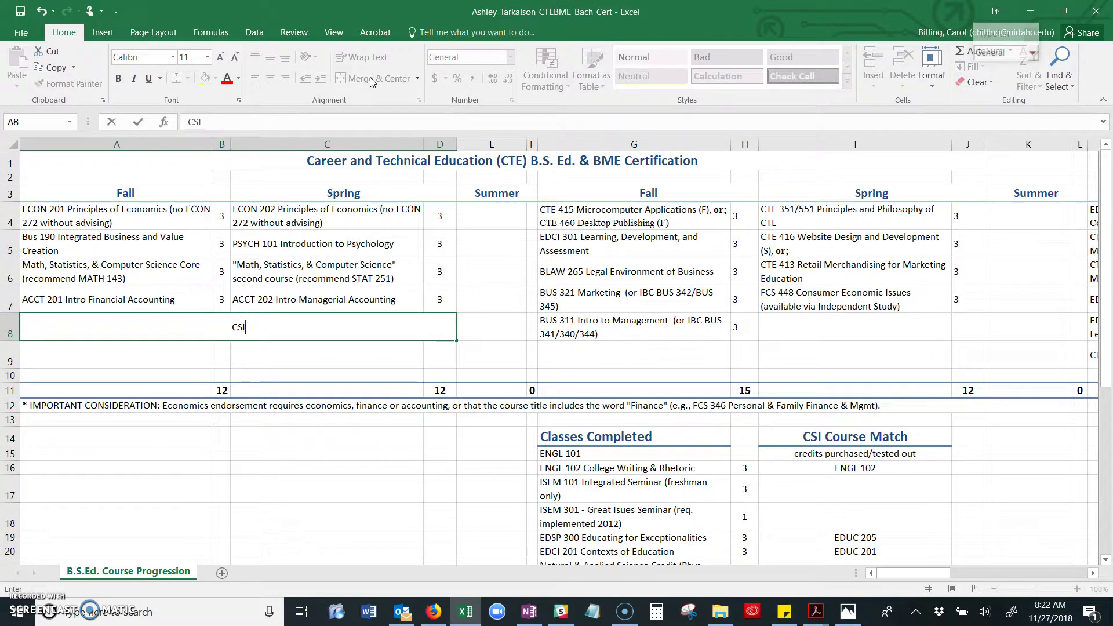
key(Return)
key(Up)
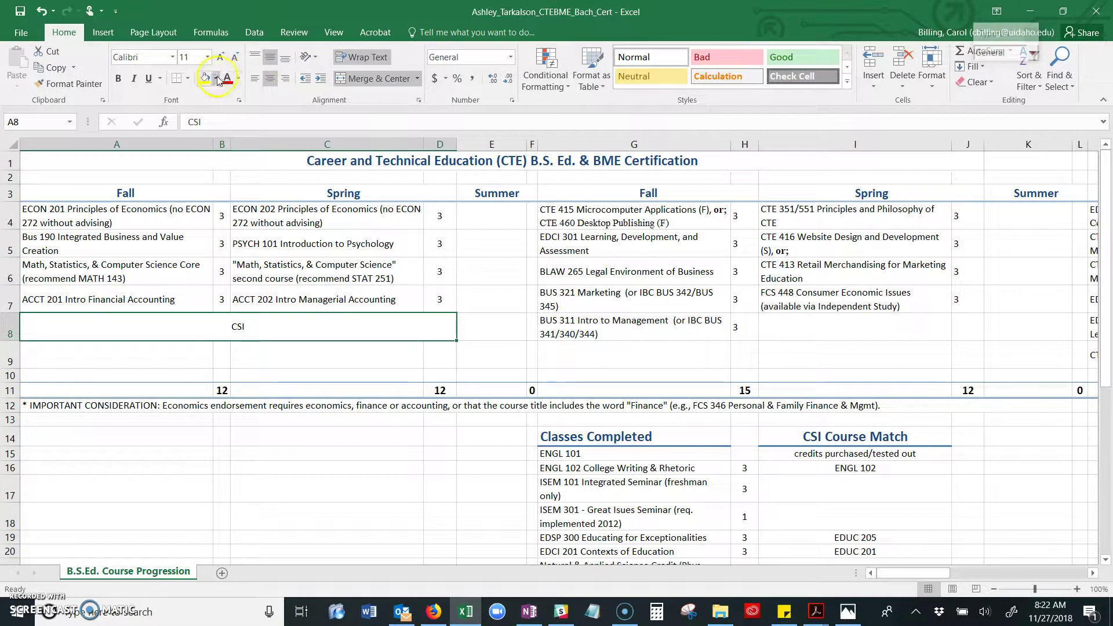
click(215, 78)
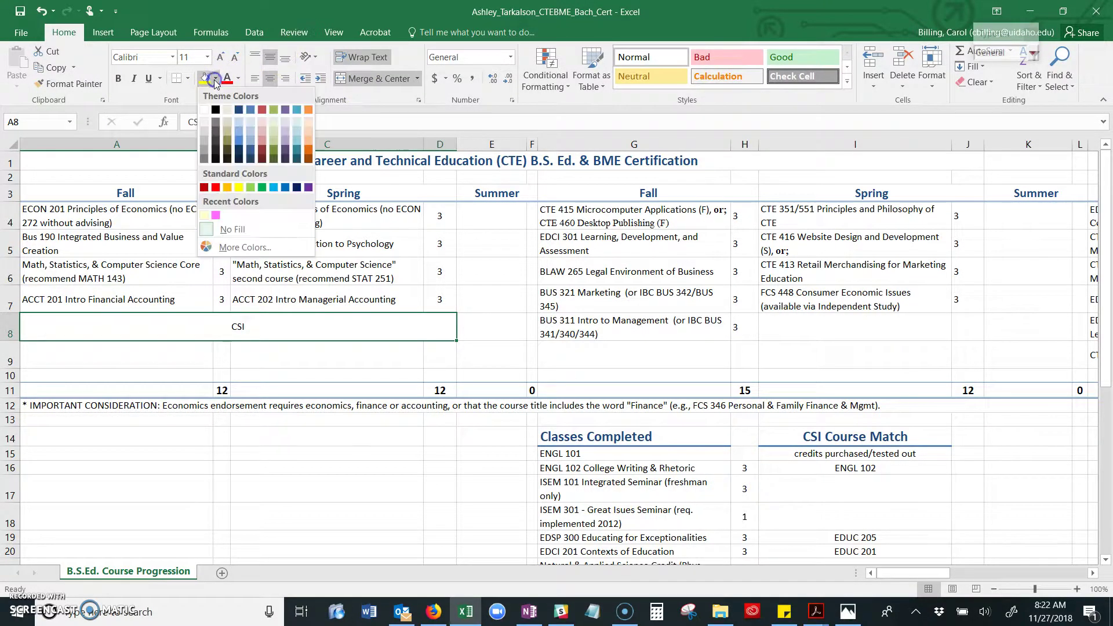
click(249, 124)
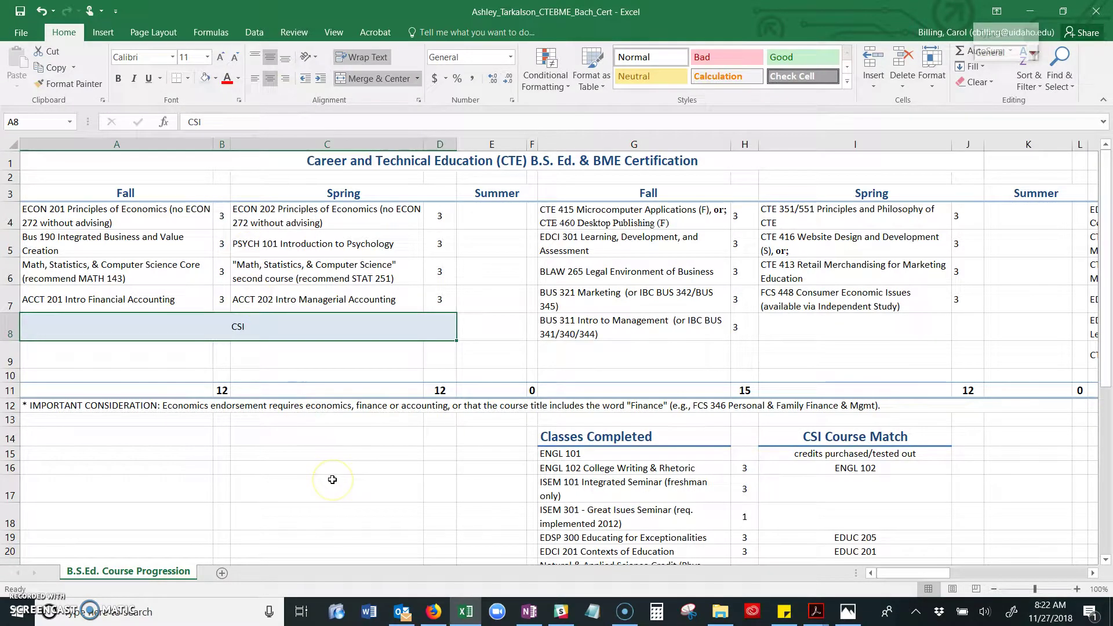
Extend the first Fall heading in A3 to read Fall 2019.
click(181, 204)
click(181, 196)
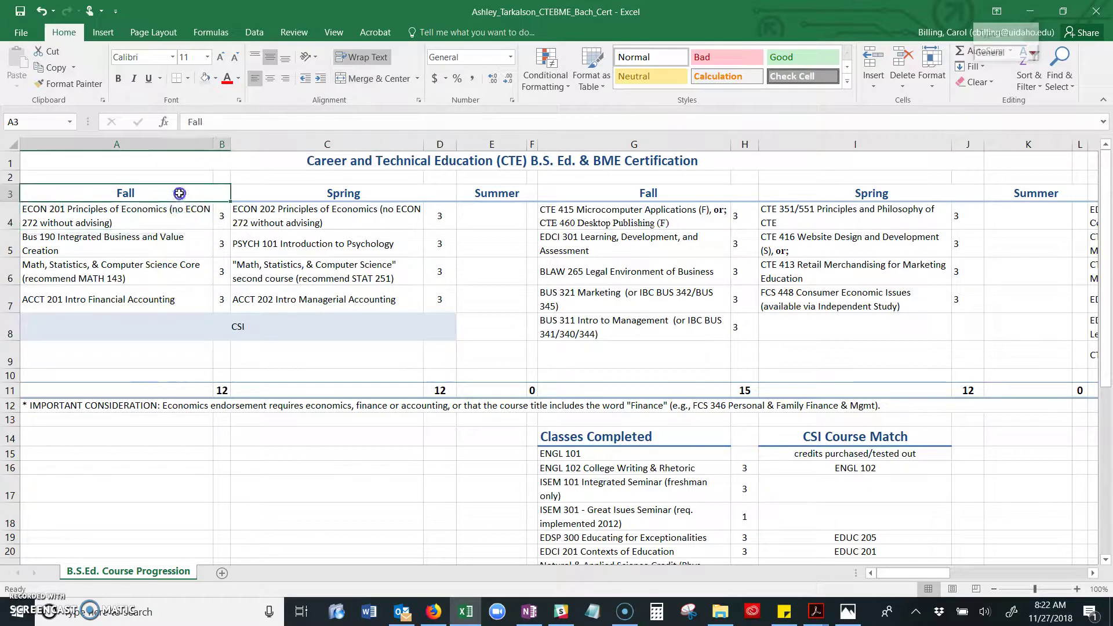
click(324, 128)
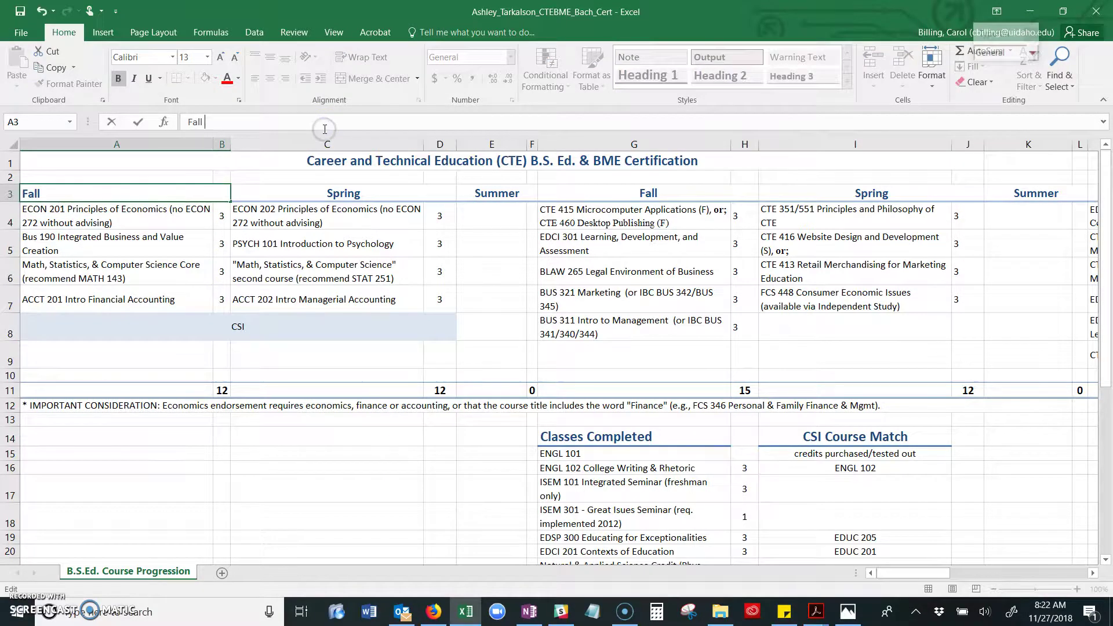
text(2019)
key(Return)
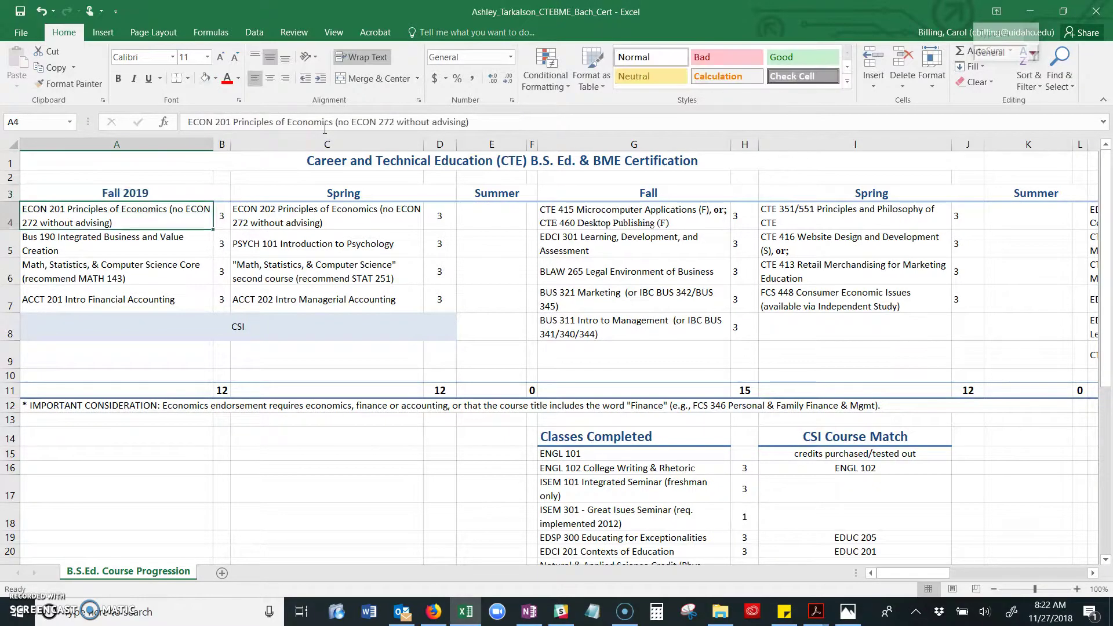
Extend the second Fall heading in G3 to read Fall 2020.
click(630, 194)
click(319, 120)
text(2020)
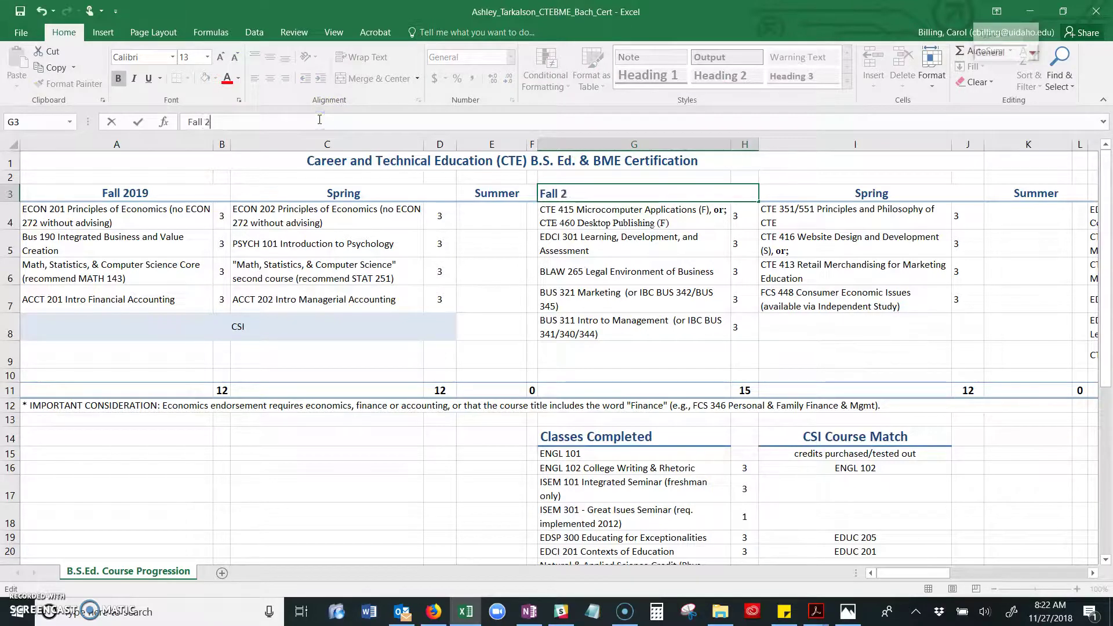
key(Return)
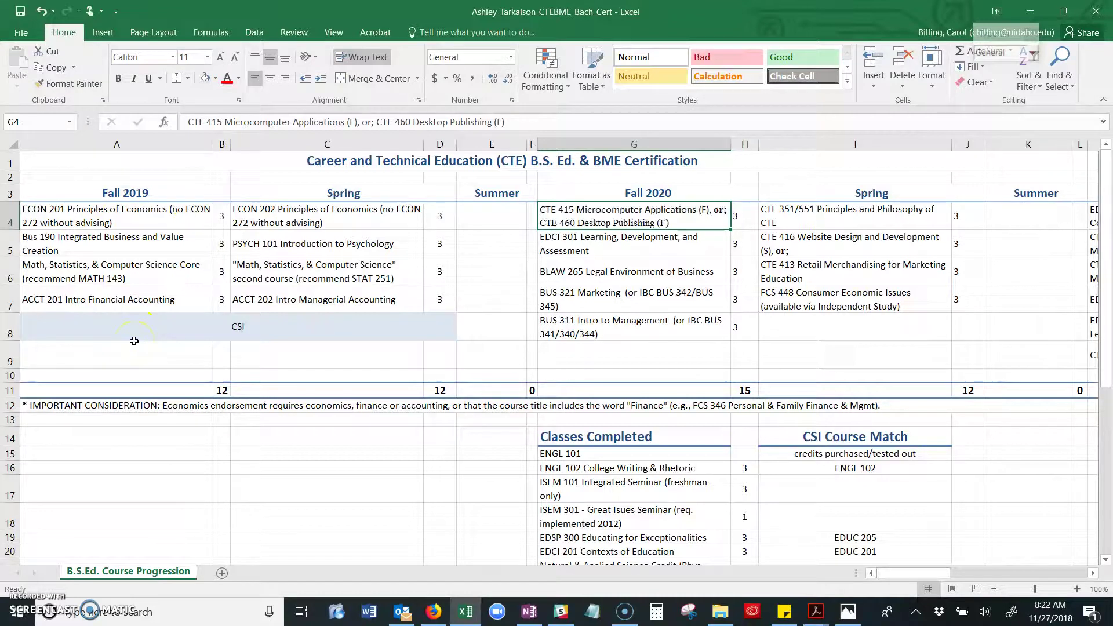
Change the G3 semester heading to read Fall 2019 or 2020.
double_click(621, 195)
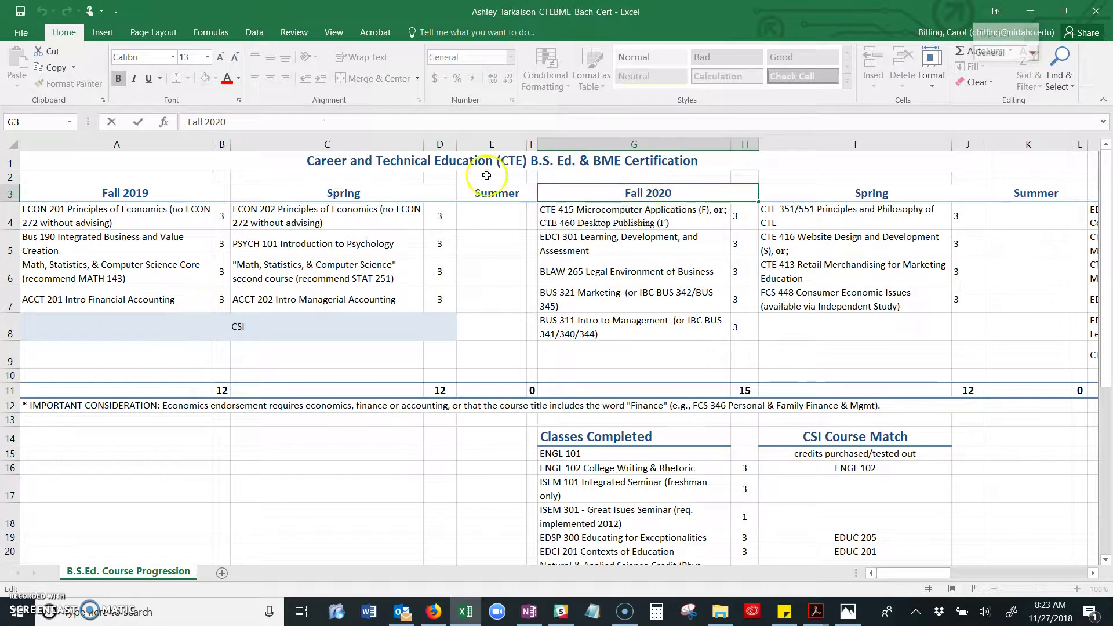
click(209, 121)
text(2019or 2020)
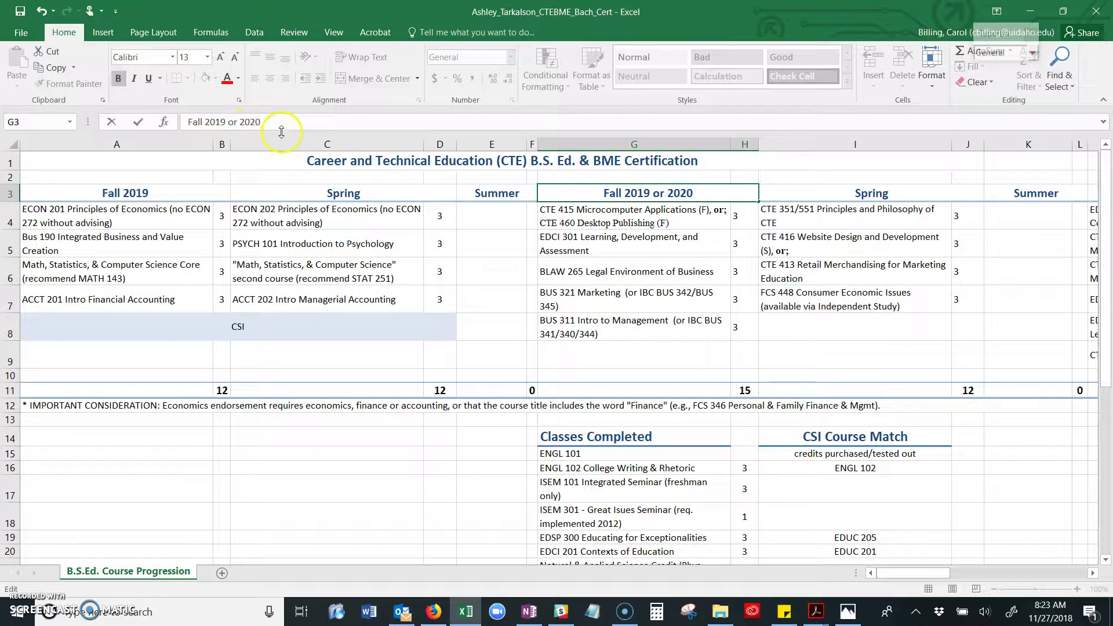
click(606, 271)
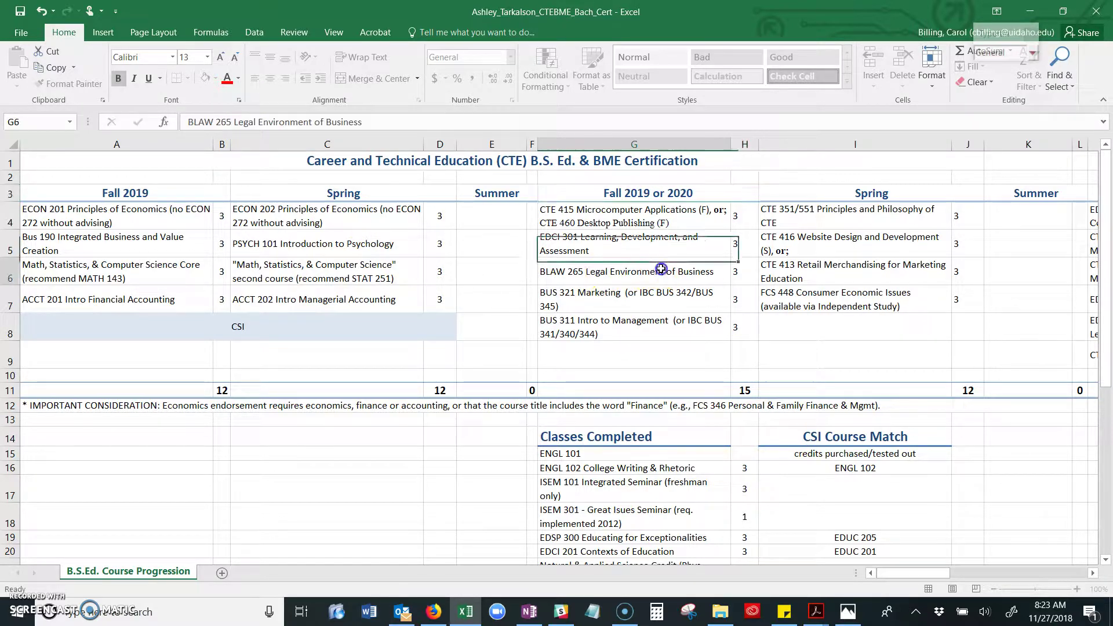
Review the planned courses from the first Spring semester across to the internship courses in the Fall: Student Teach/work column.
click(606, 271)
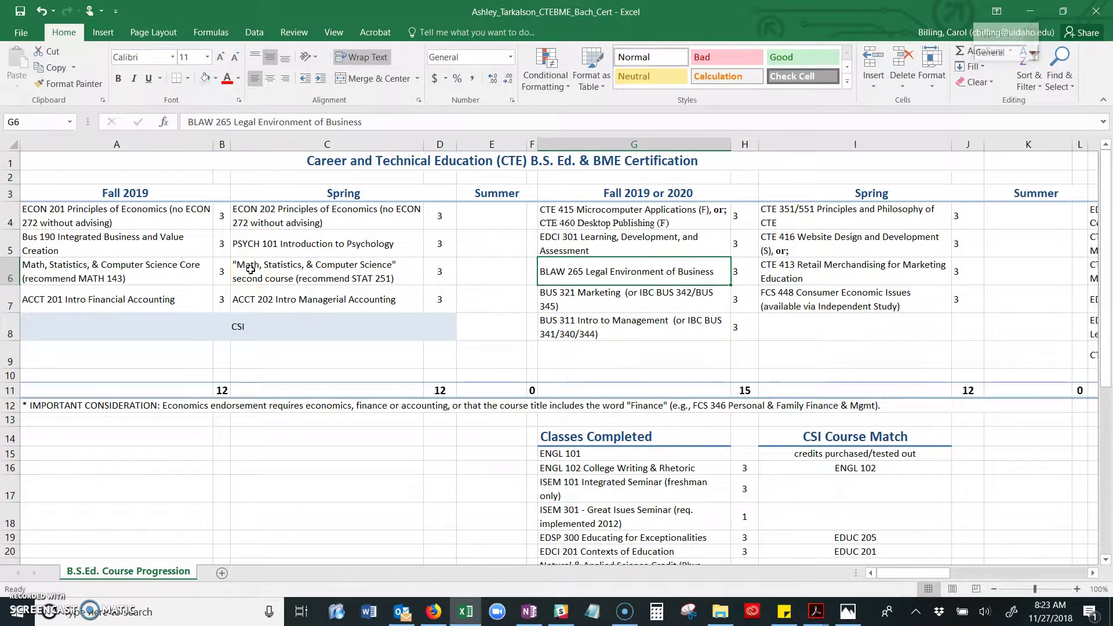
click(251, 246)
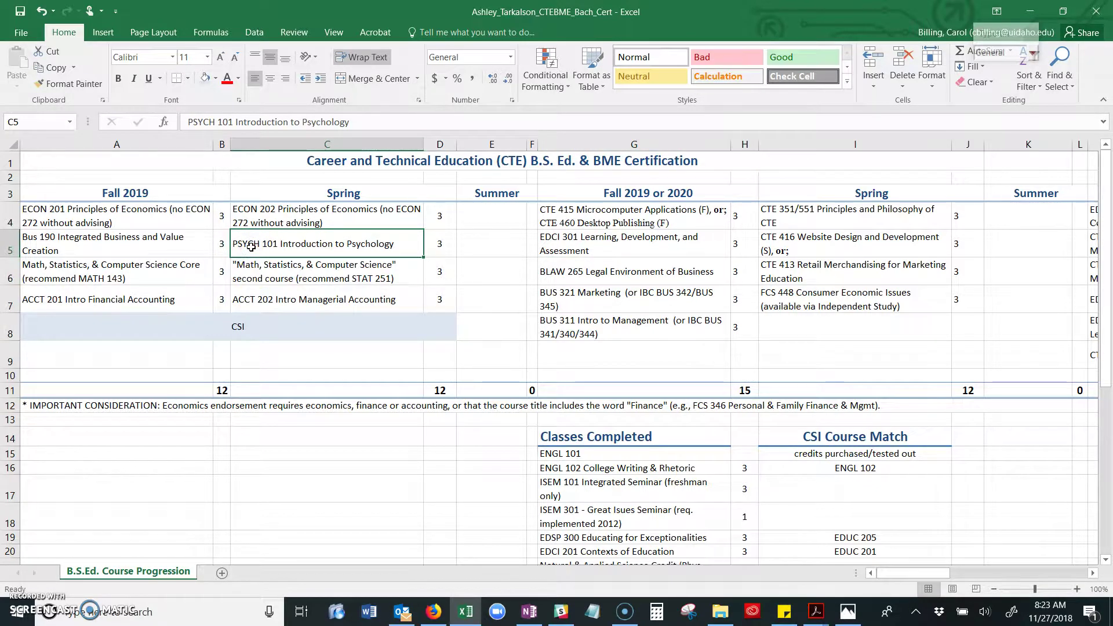
click(274, 266)
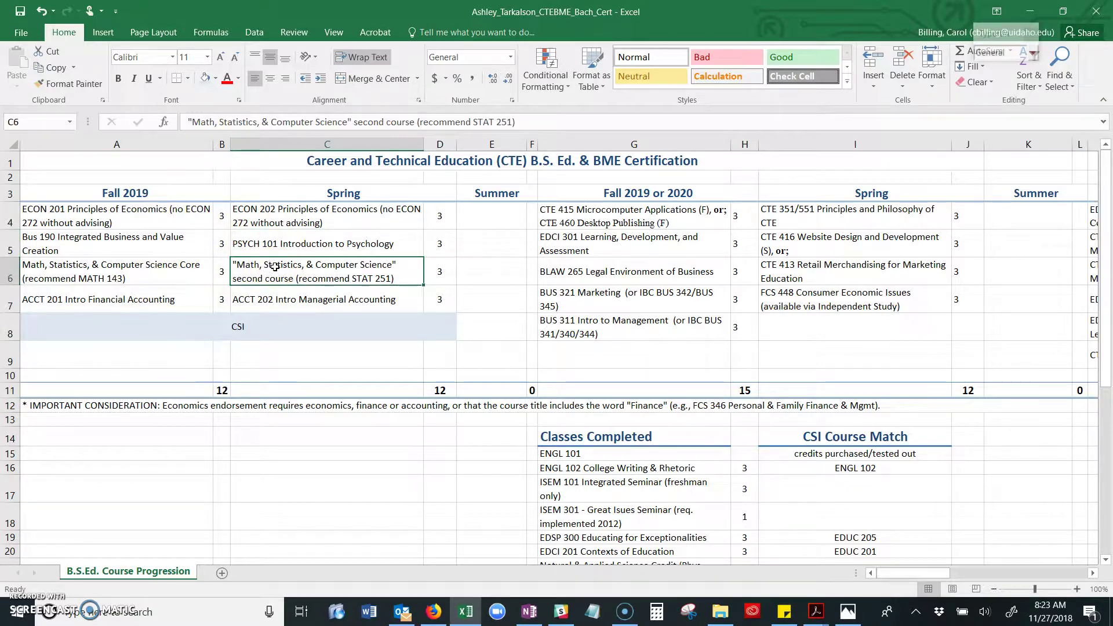
click(597, 254)
click(1092, 572)
click(1092, 573)
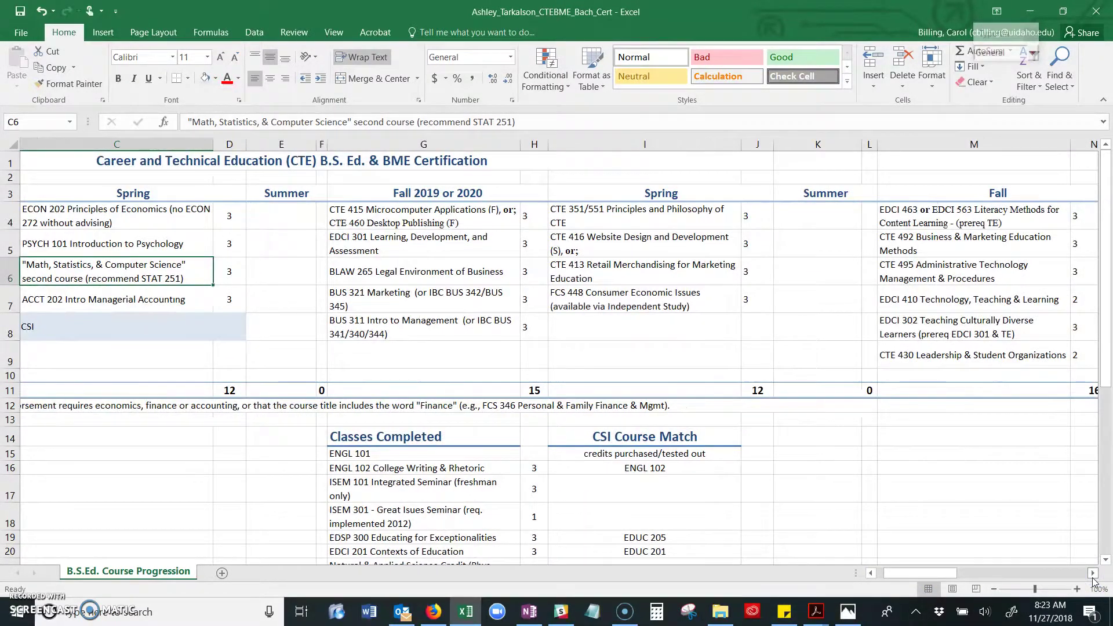
click(1092, 574)
click(1092, 573)
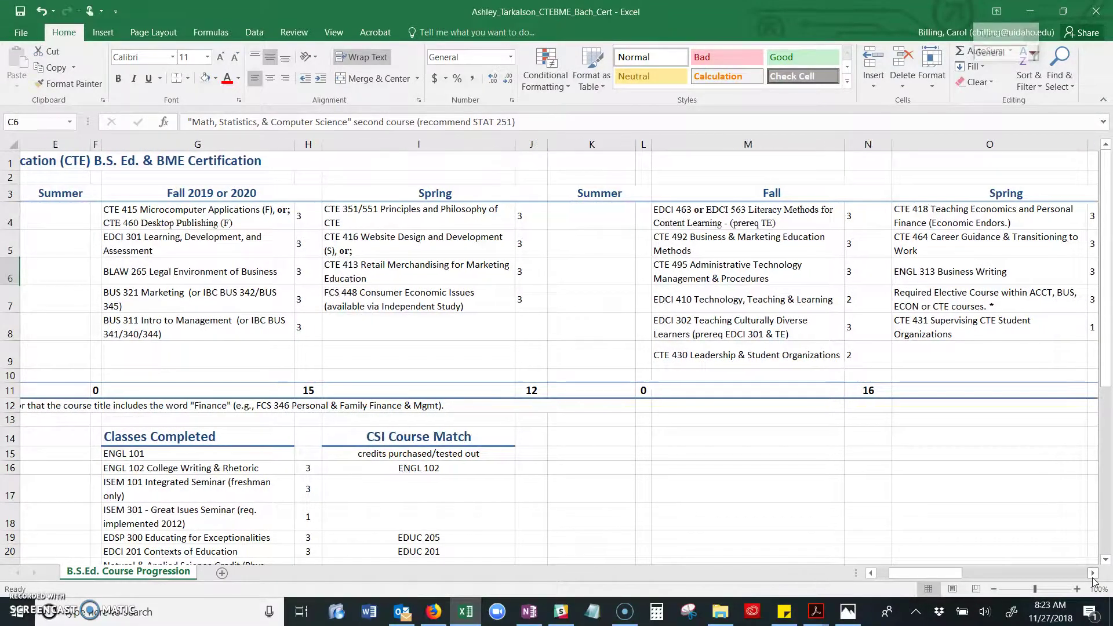
click(1093, 573)
click(1092, 572)
click(1092, 574)
click(1092, 573)
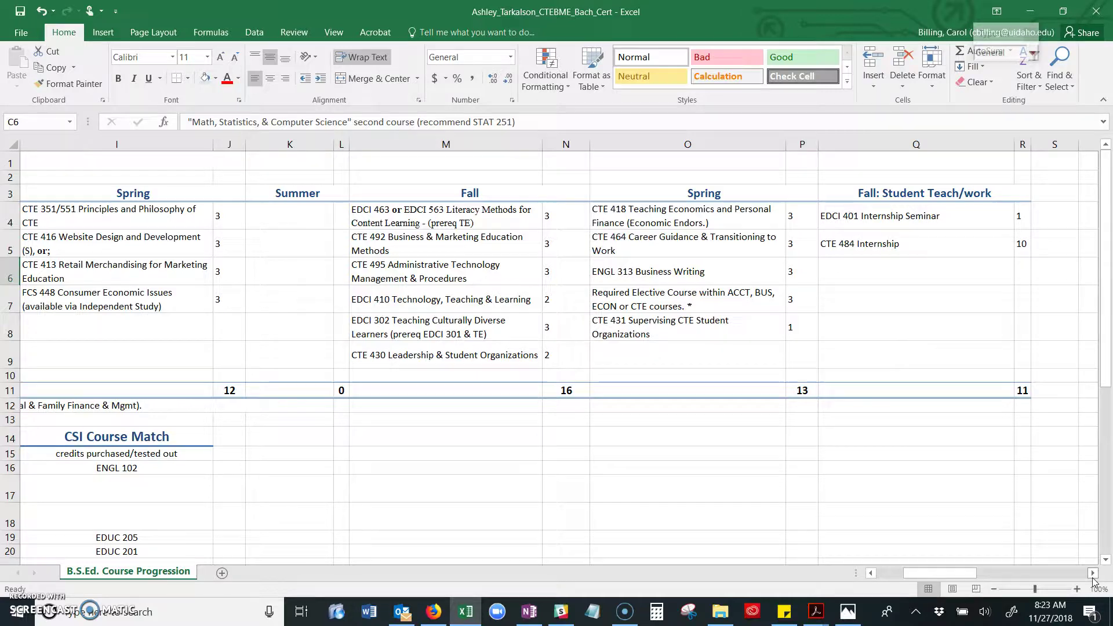
click(916, 216)
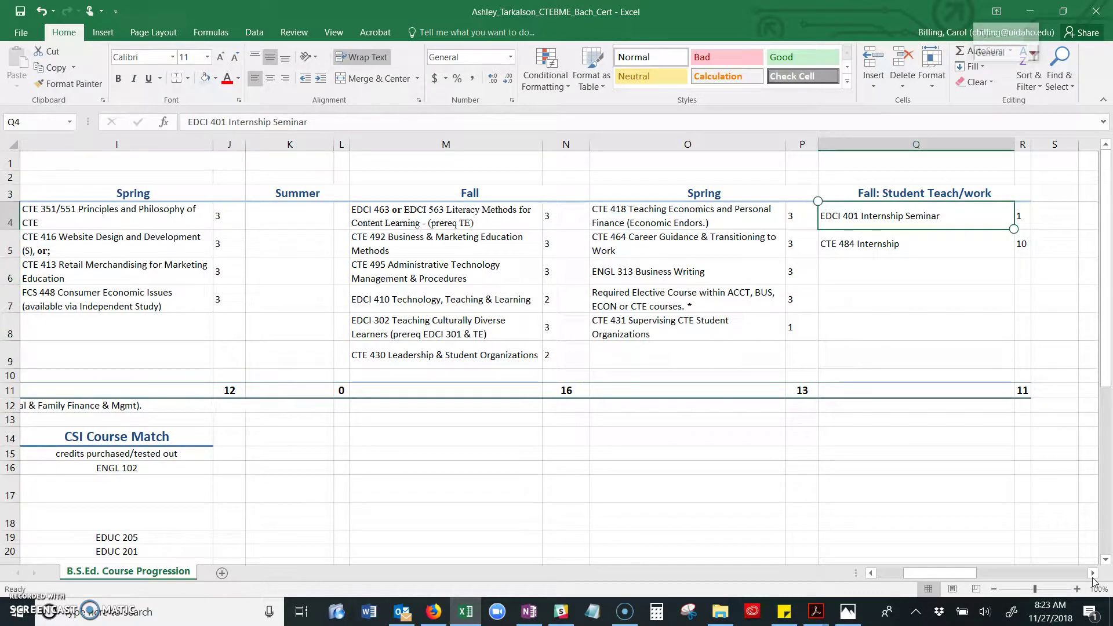
key(Down)
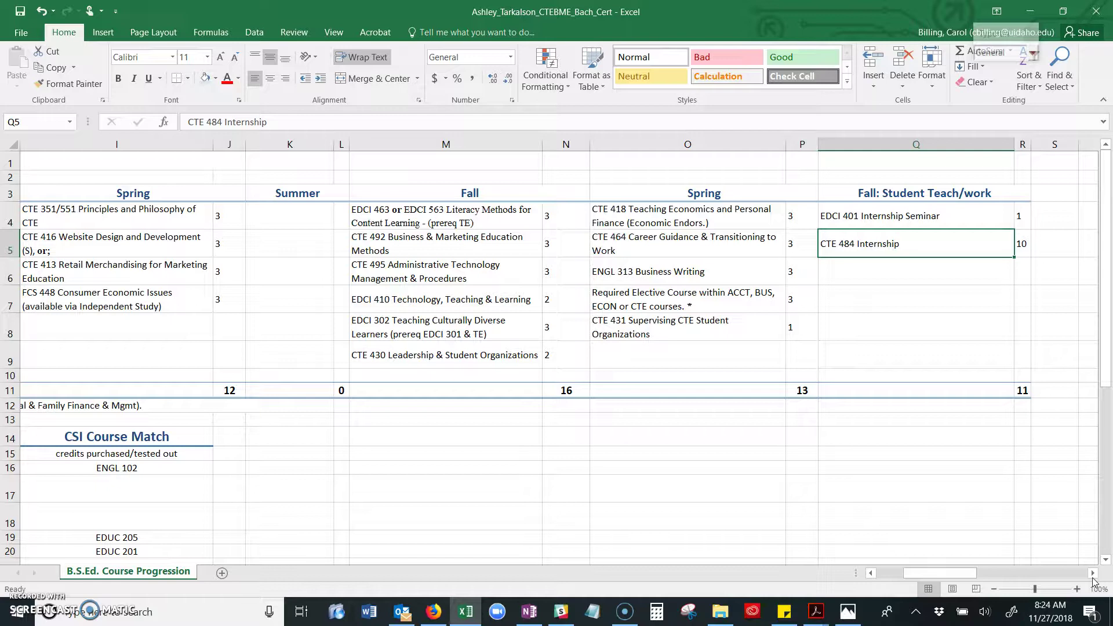
Examine the EDUC 201 and EDUC 205 matches under CSI Course Match, along with the planned EDCI 301 and EDCI 410 courses.
scroll(1092, 582, left, 5)
scroll(1093, 581, left, 1)
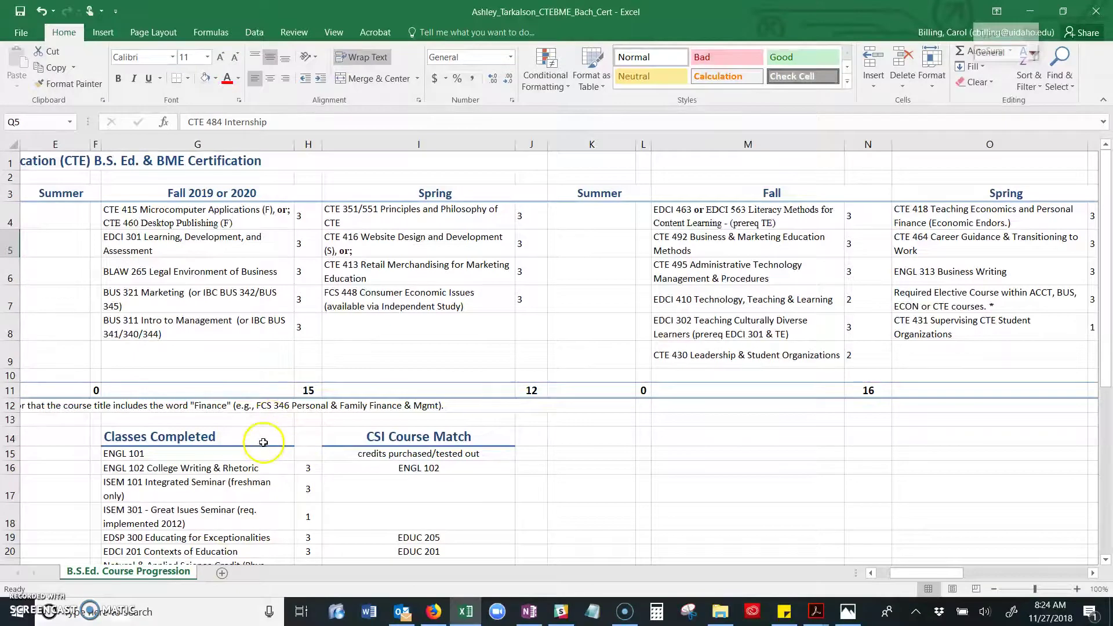
click(415, 549)
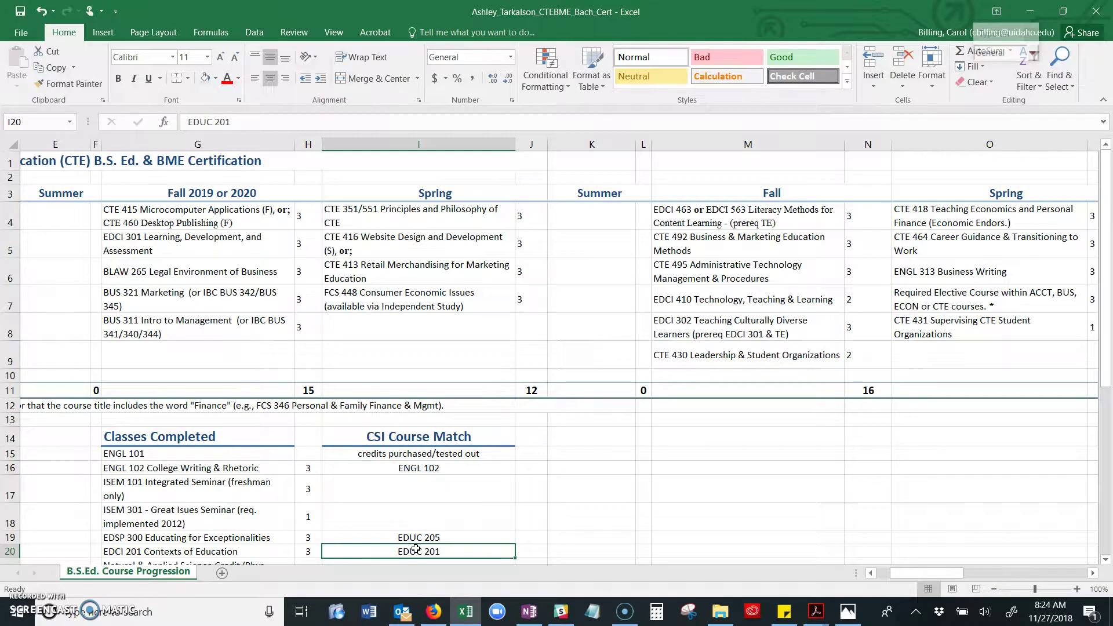
key(Up)
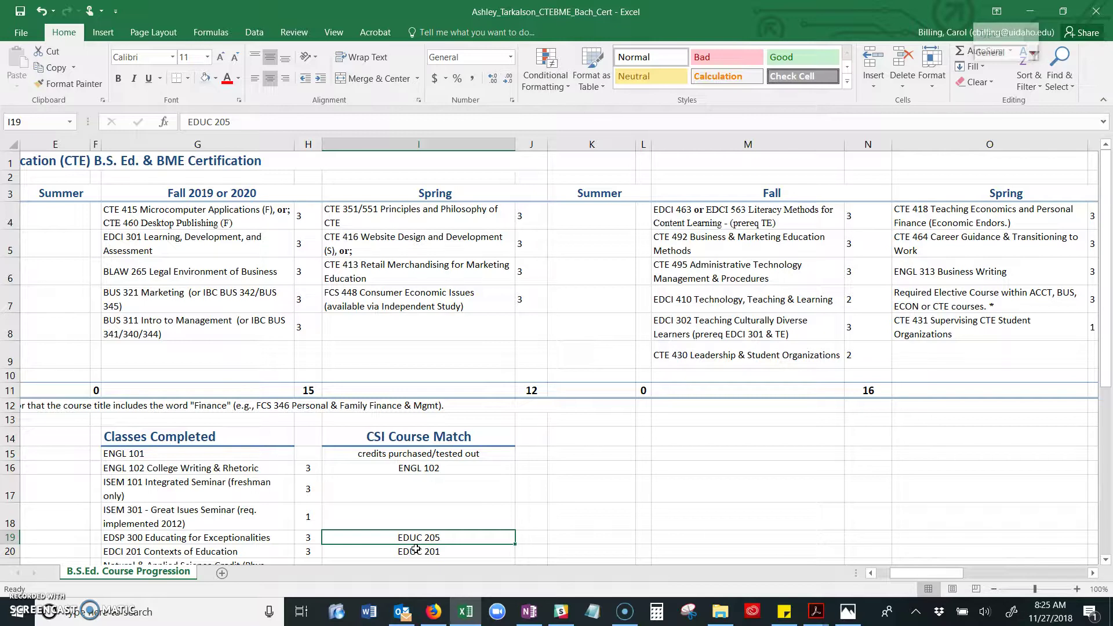
click(272, 245)
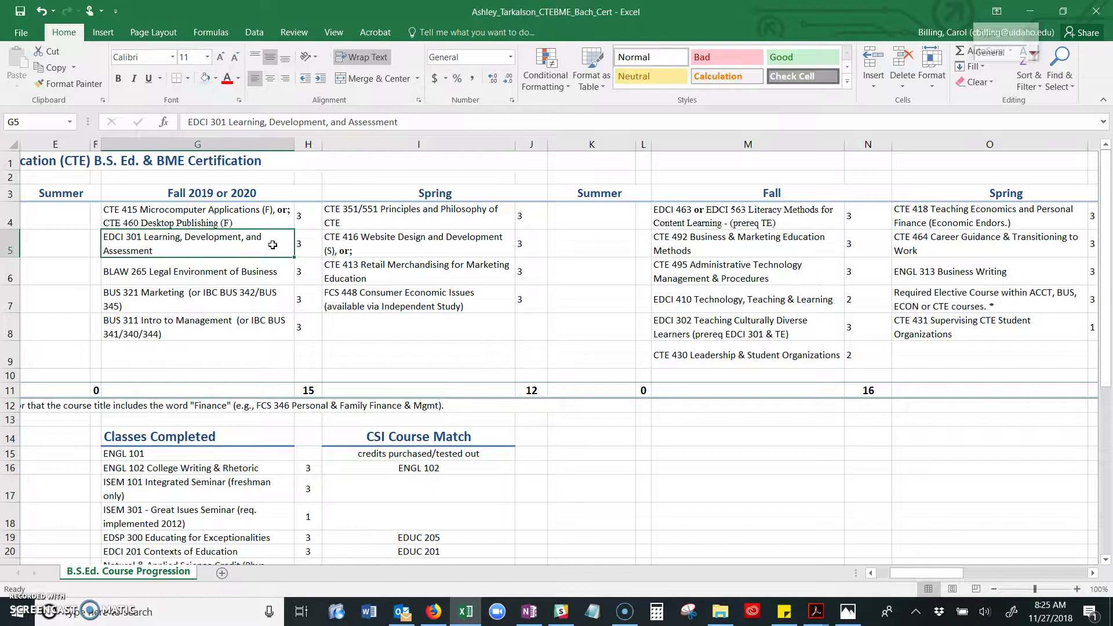
click(681, 301)
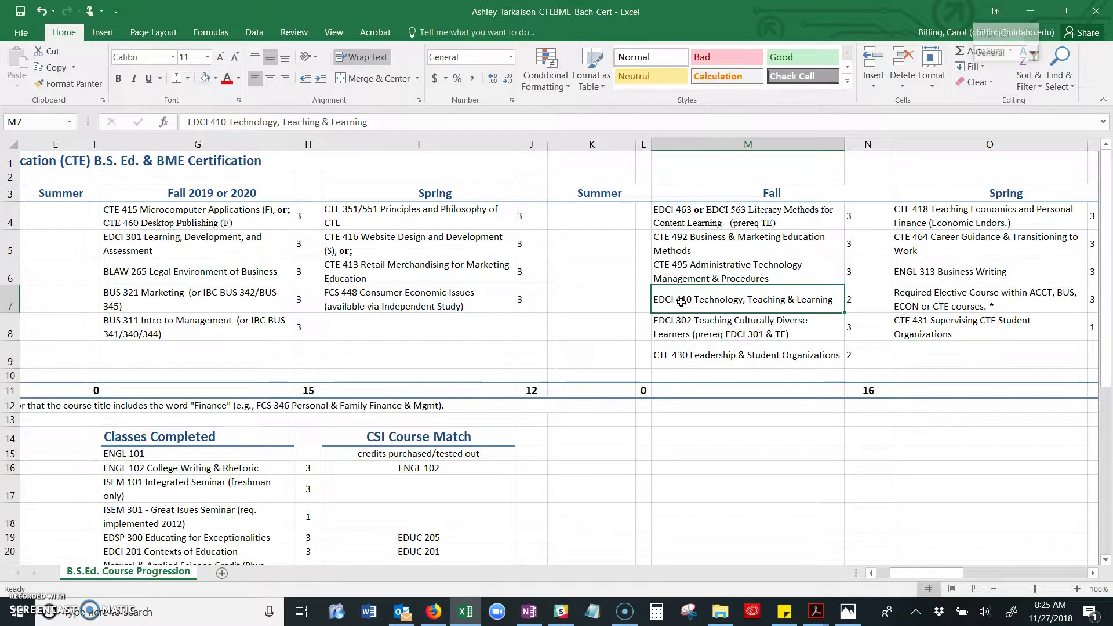
Highlight the EDCI 302 Teaching Culturally Diverse Learners course in the later Fall semester with a yellow fill.
click(765, 344)
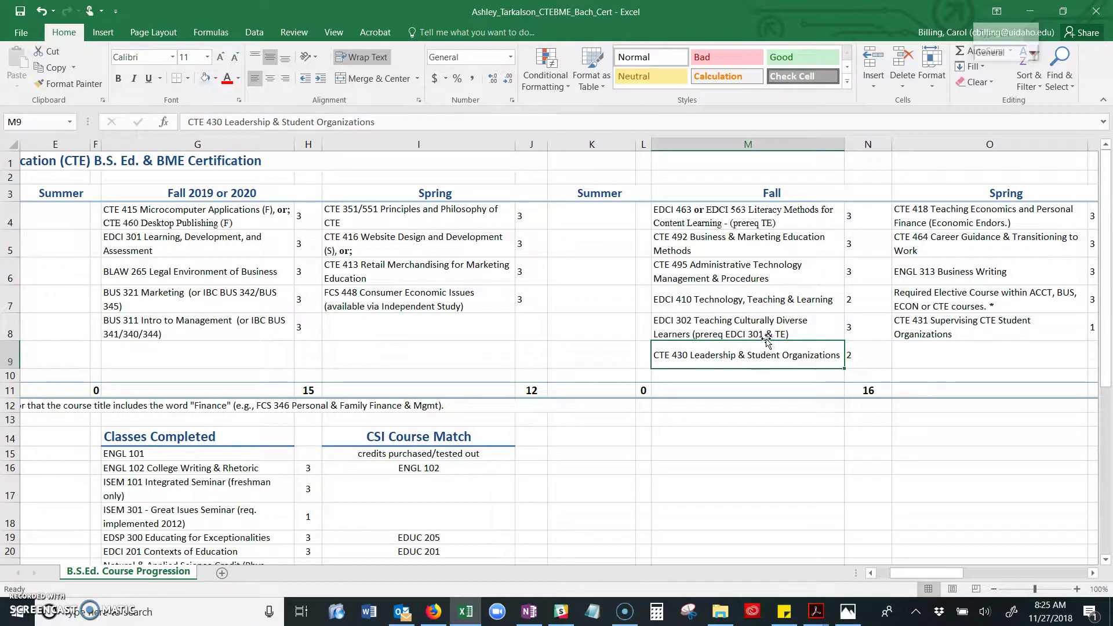
click(778, 327)
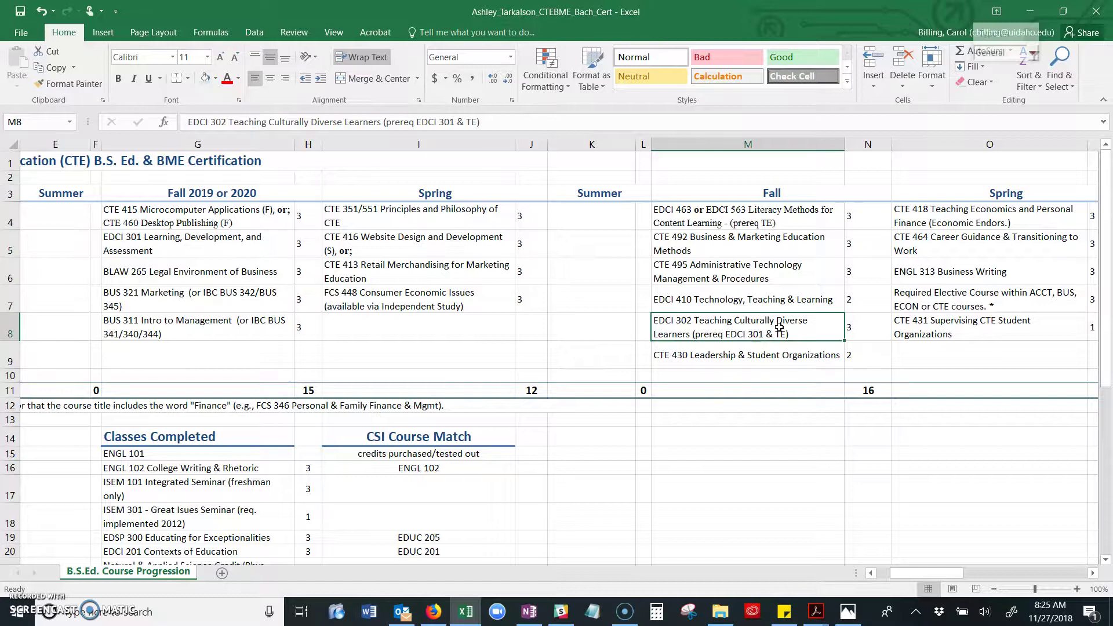
click(213, 79)
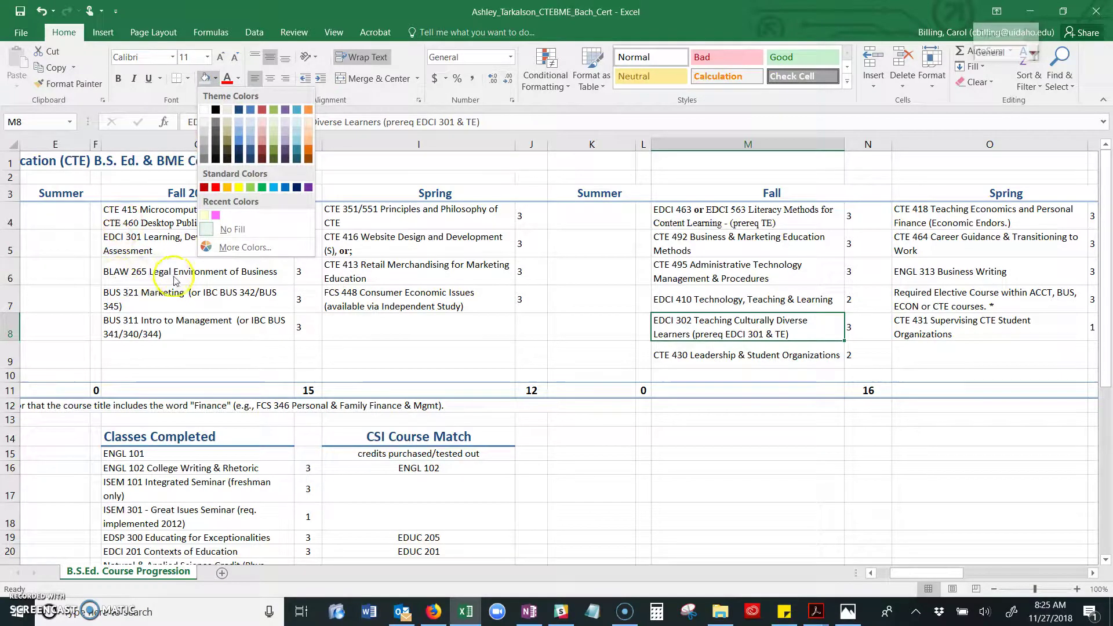
click(238, 187)
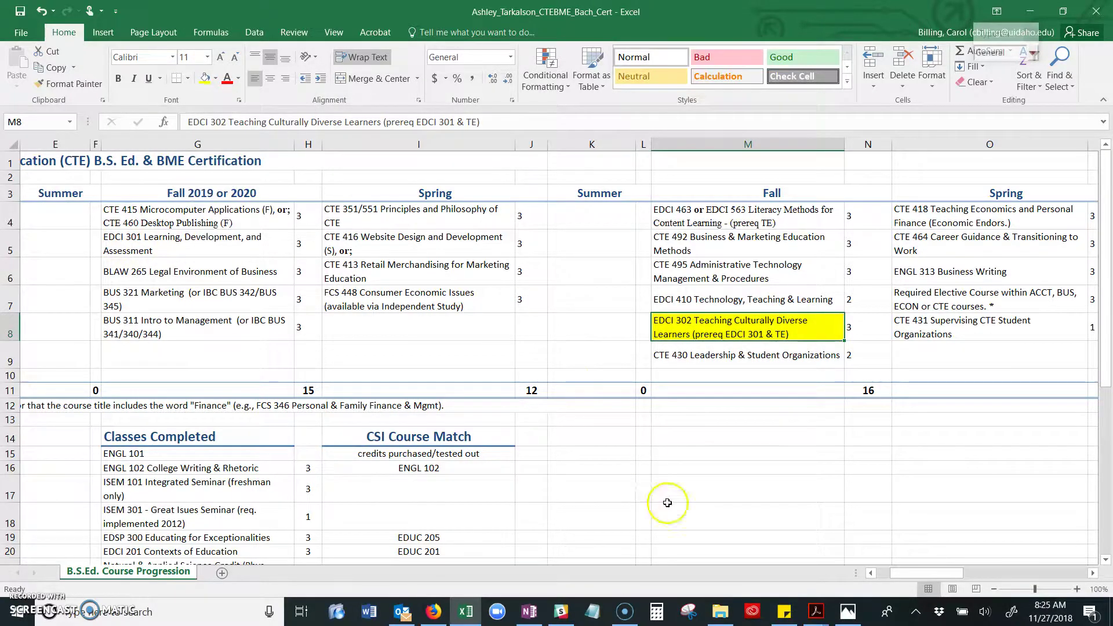
click(721, 470)
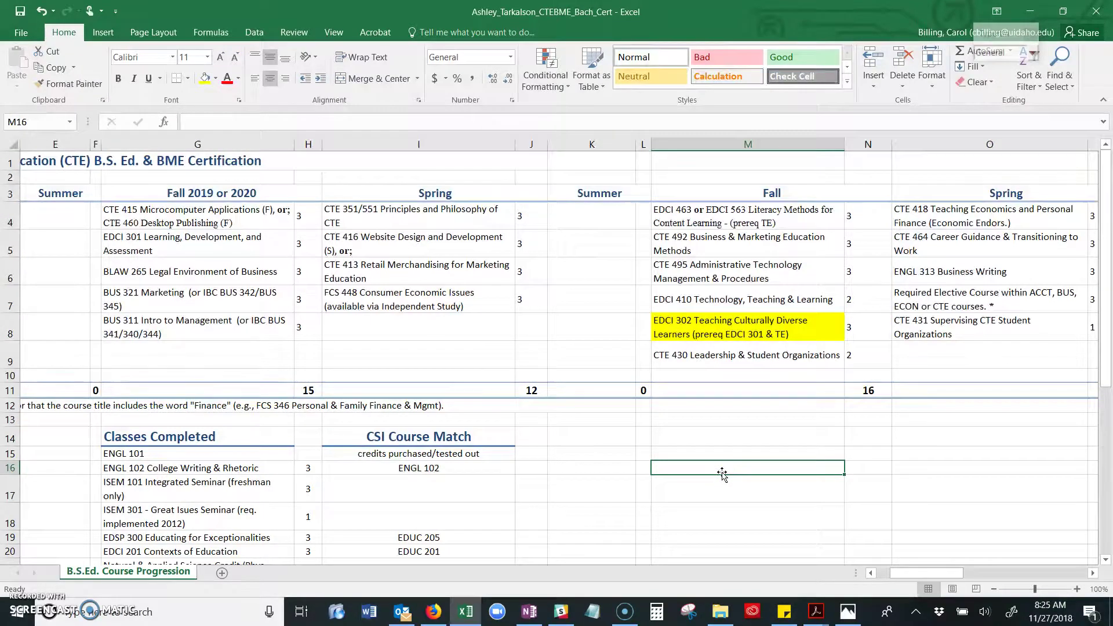
Add a comment to the EDCI 302 Teaching Culturally Diverse Learners cell reading May sub for EDUC 204.
click(820, 319)
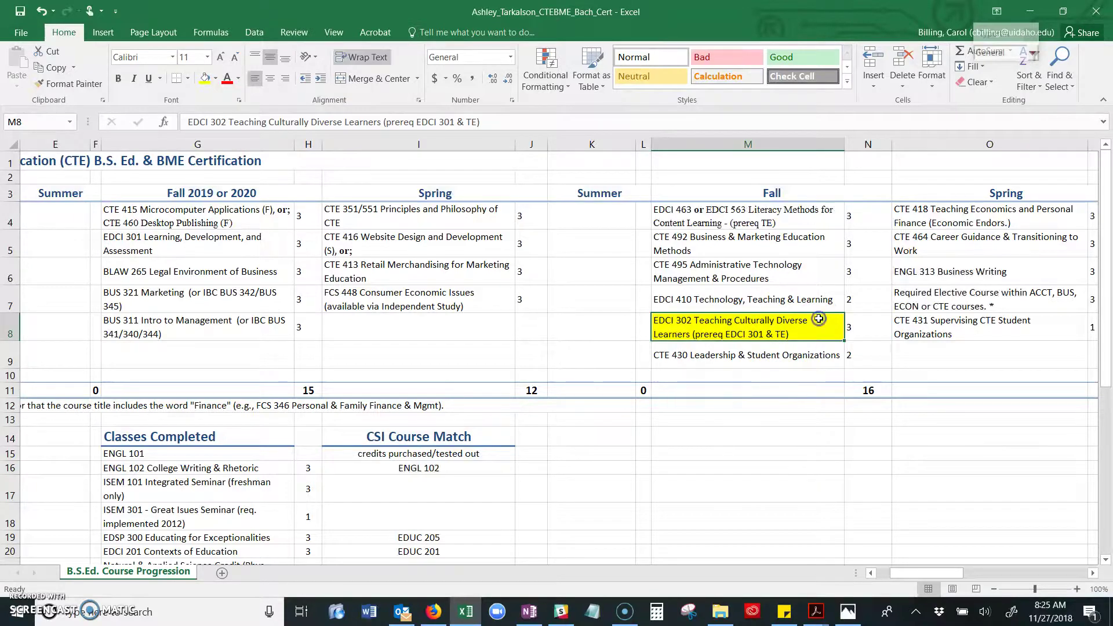
click(293, 33)
click(195, 77)
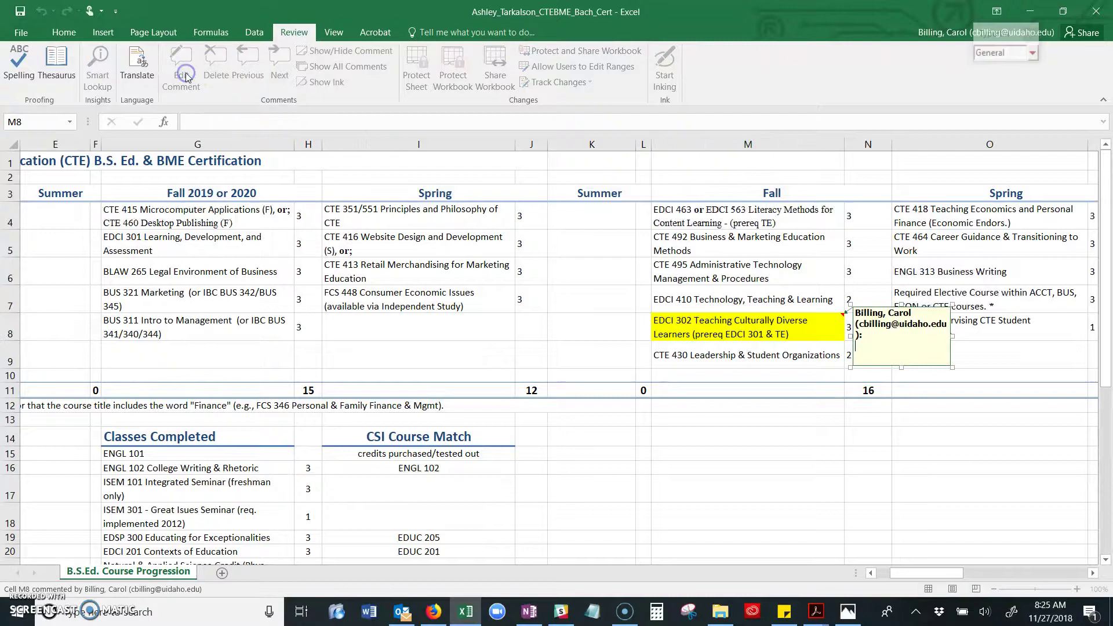
text(May sub for EDUC 204)
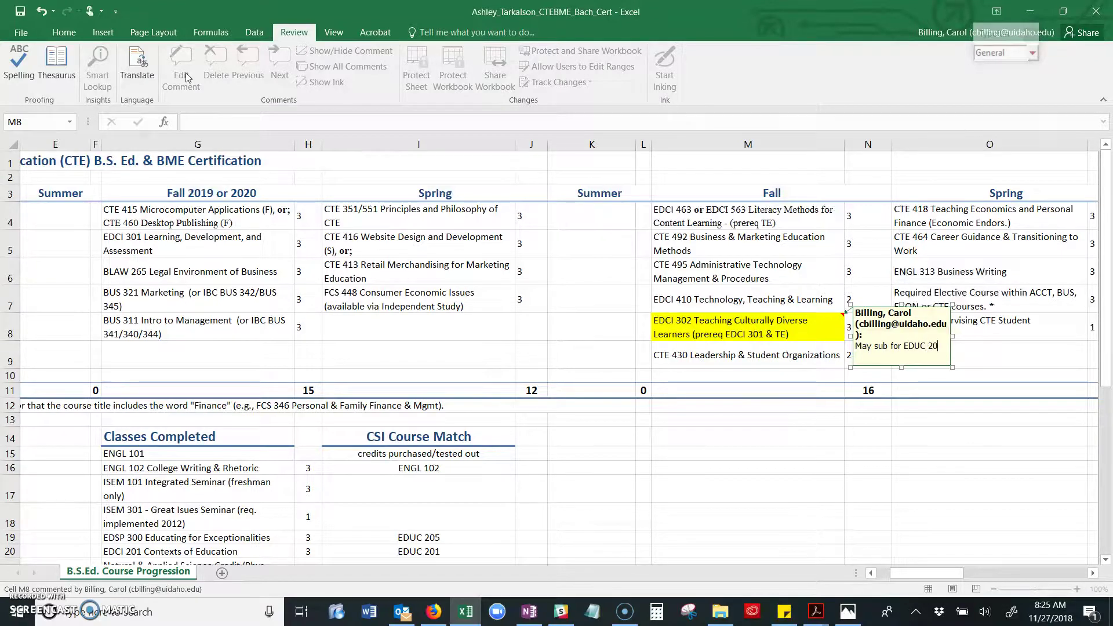
key(Return)
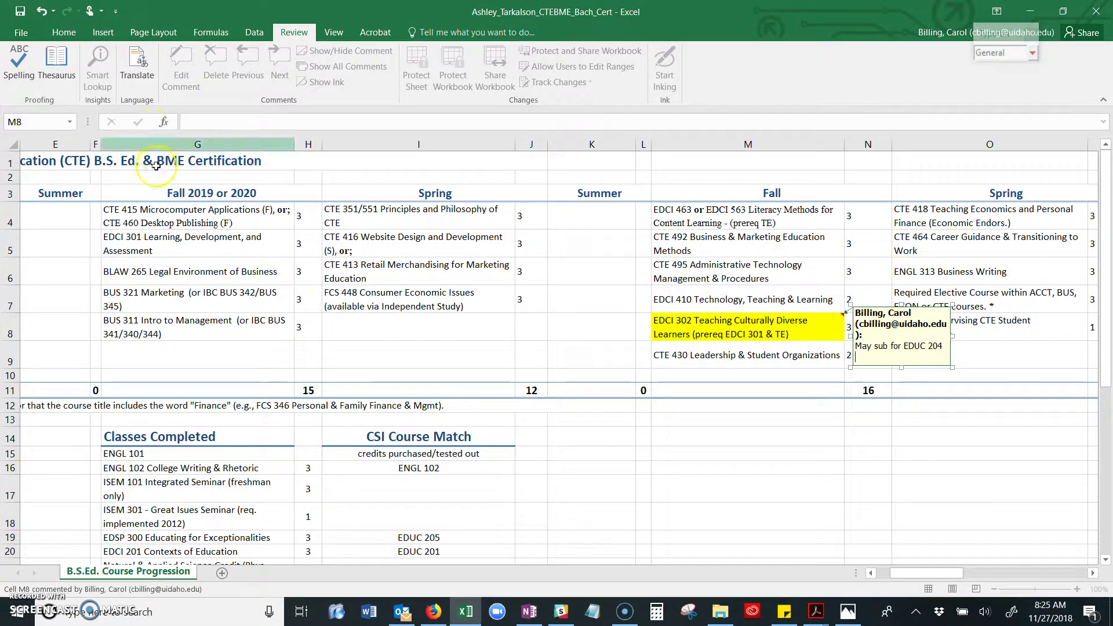
click(718, 436)
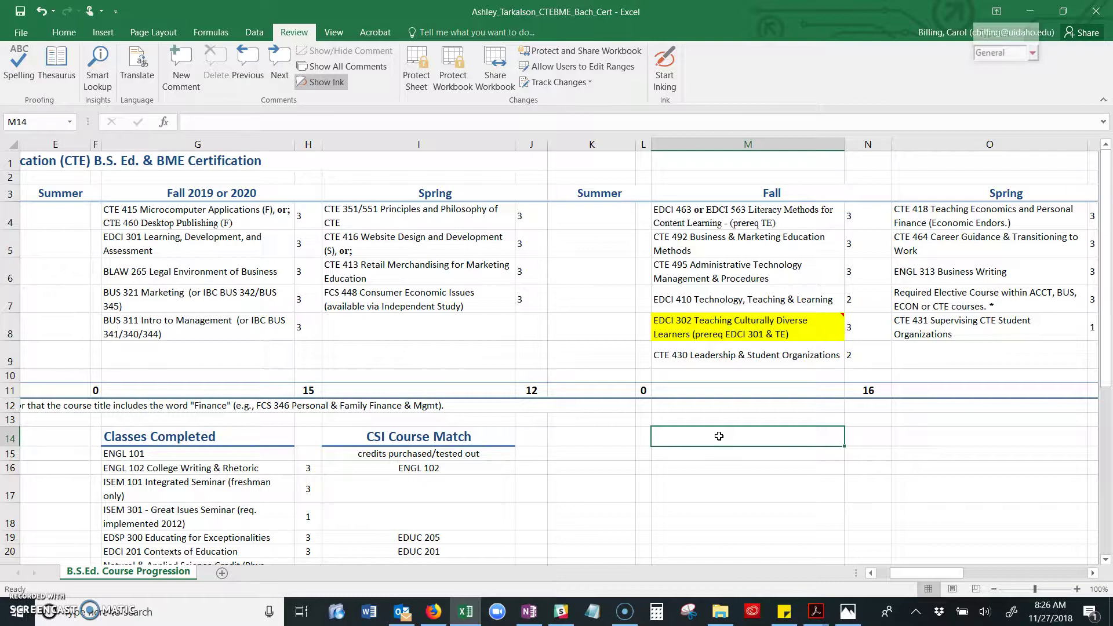
Review EDCI 410, both Summer semesters and the required elective in the last Spring, ending at the start of the plan.
click(765, 307)
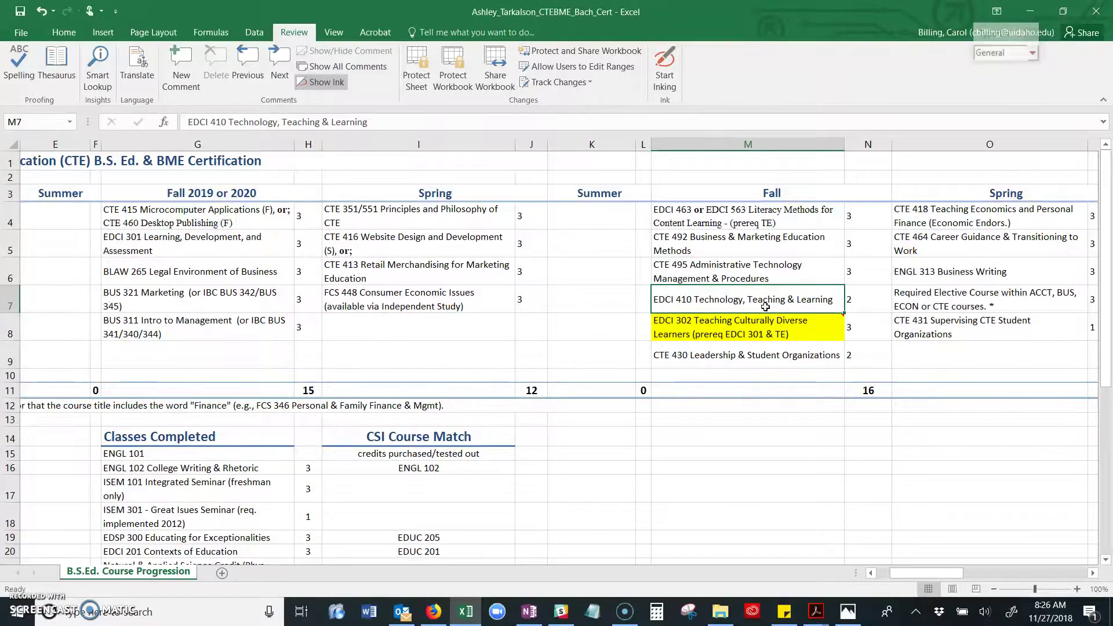
mouse_move(790, 319)
click(576, 200)
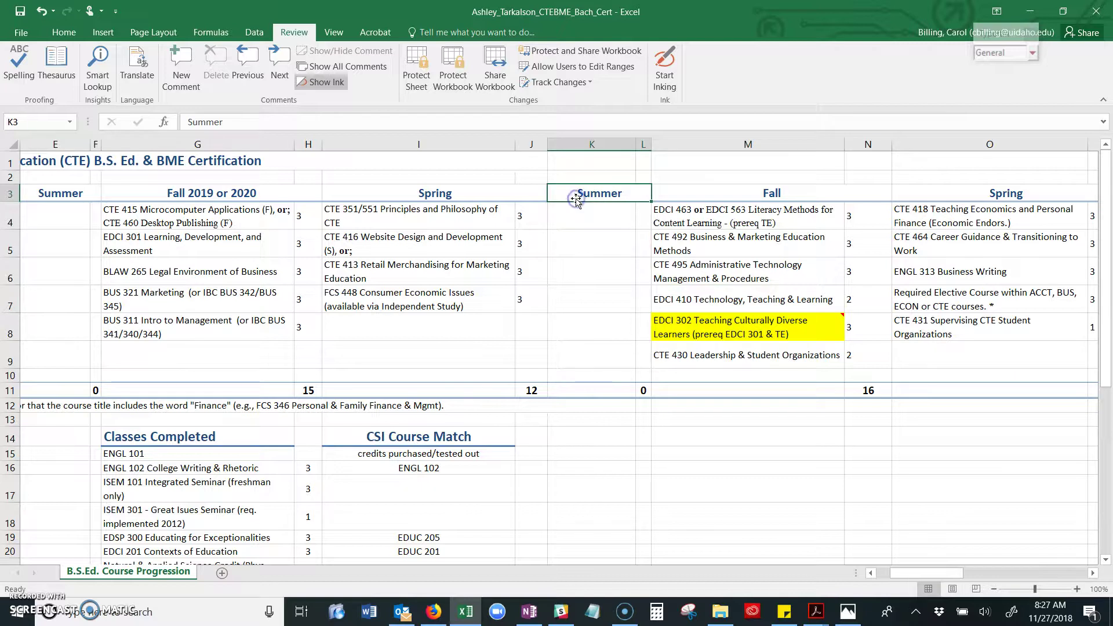
click(73, 195)
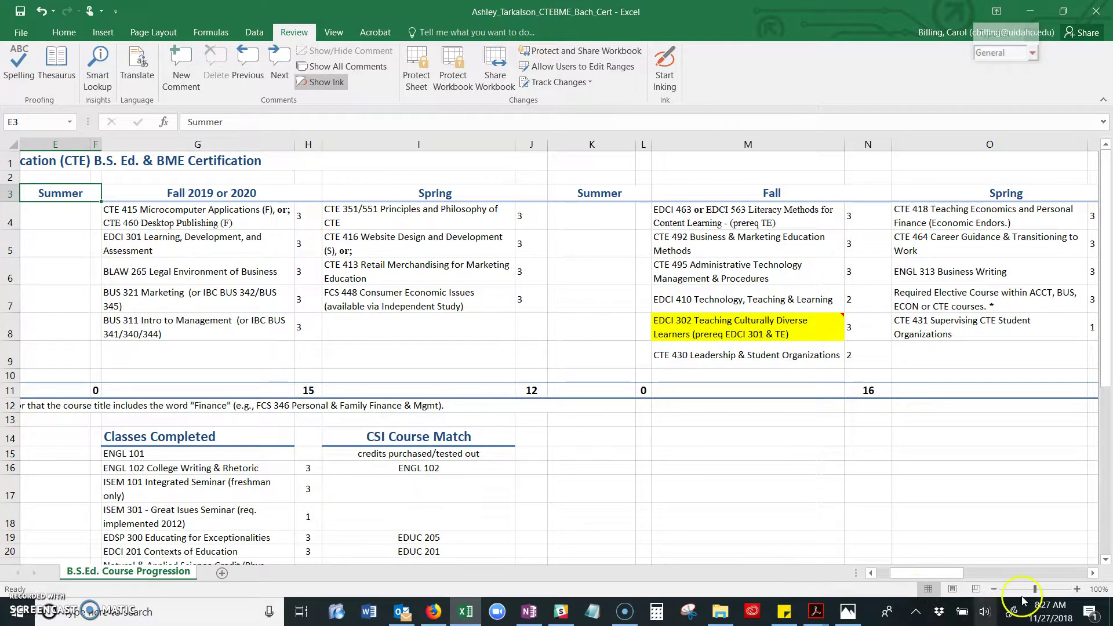
click(1094, 572)
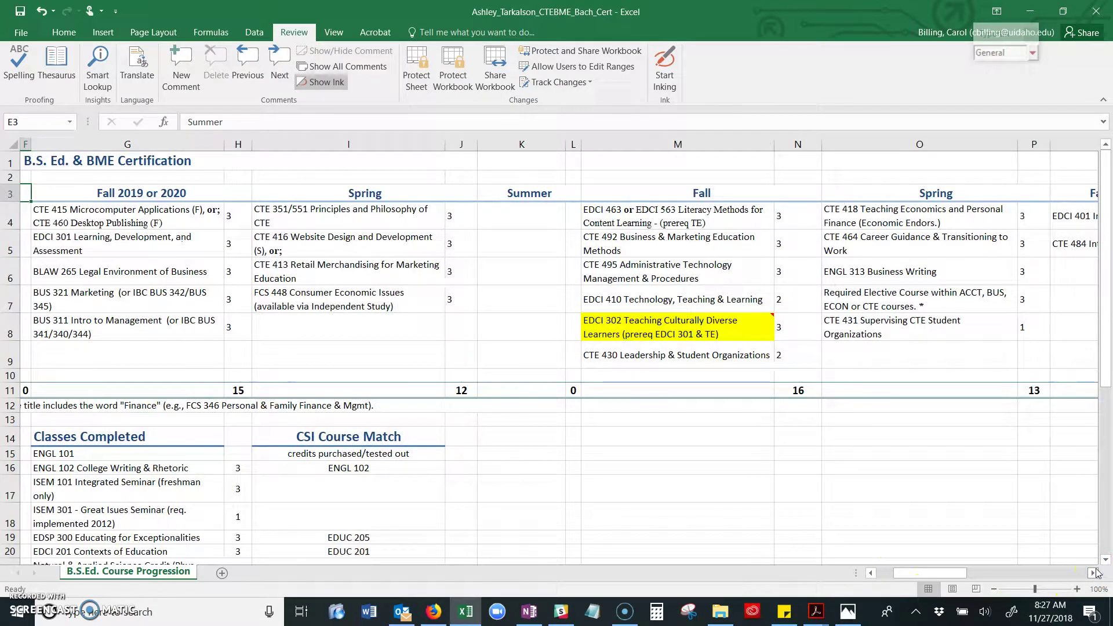
click(965, 307)
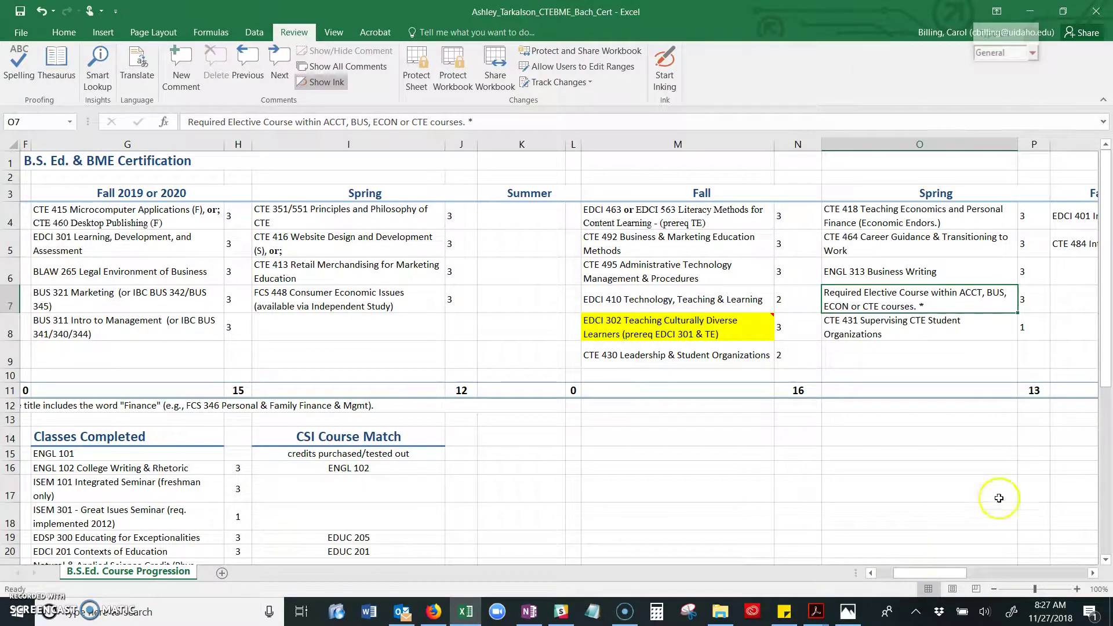
click(1093, 573)
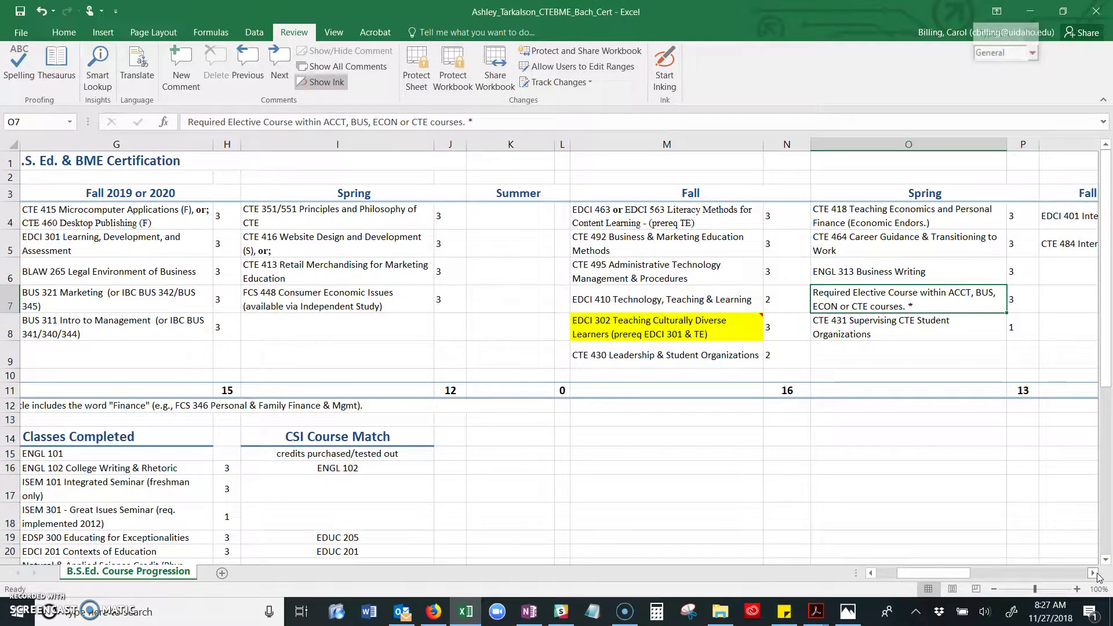
scroll(1096, 574, left, 3)
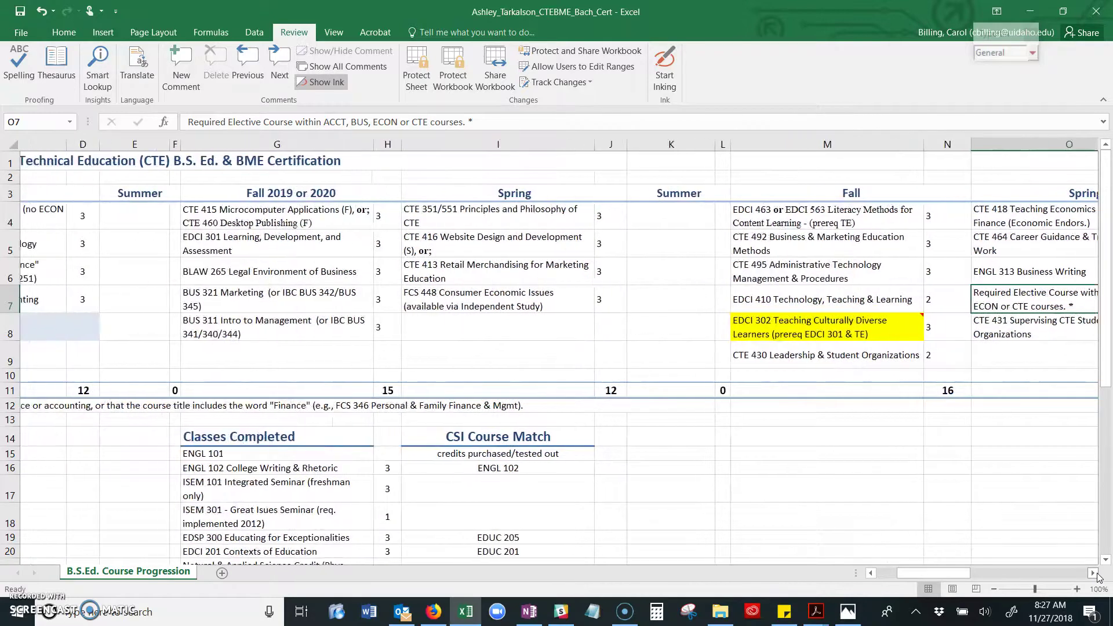
scroll(1096, 574, left, 3)
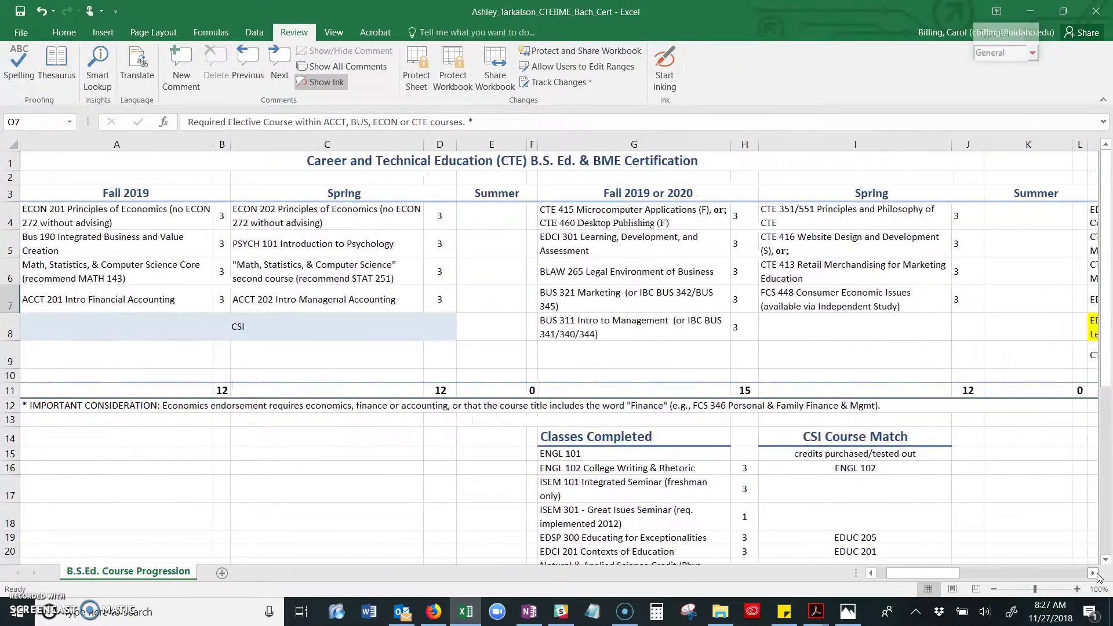